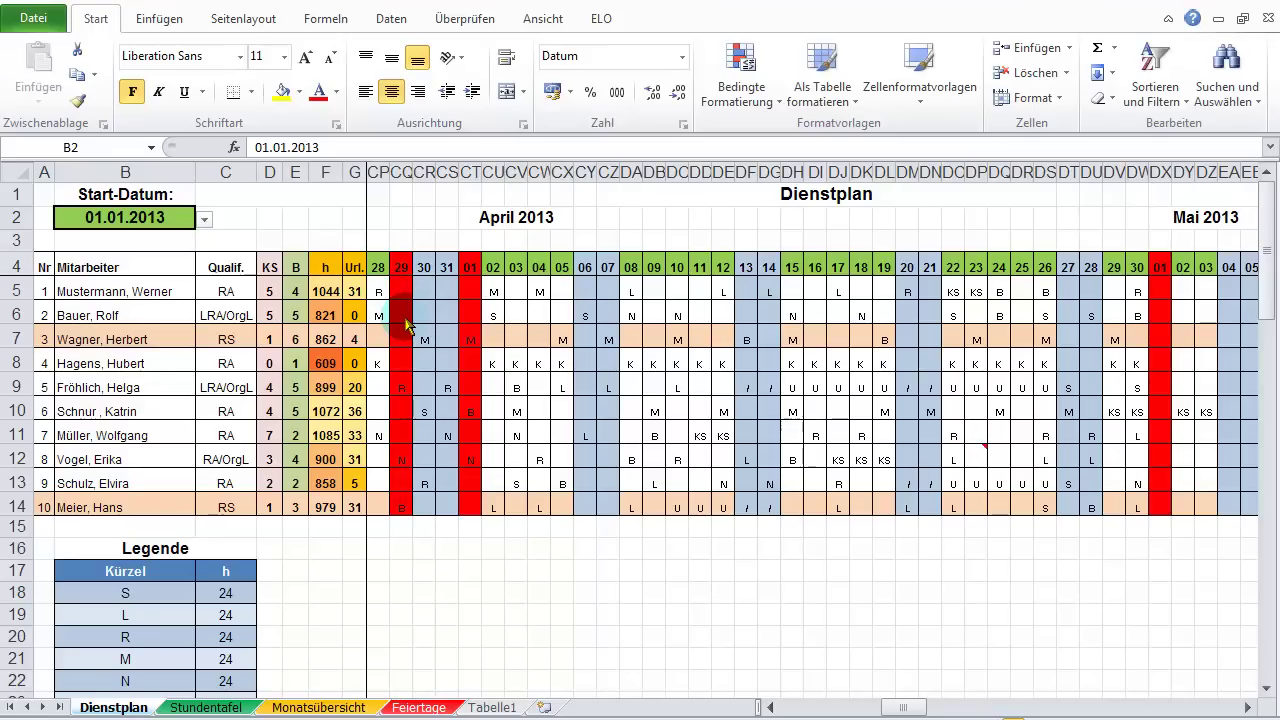
Pick 01.01.2014 from the B2 start date list so the roster grid updates.
left_click(203, 219)
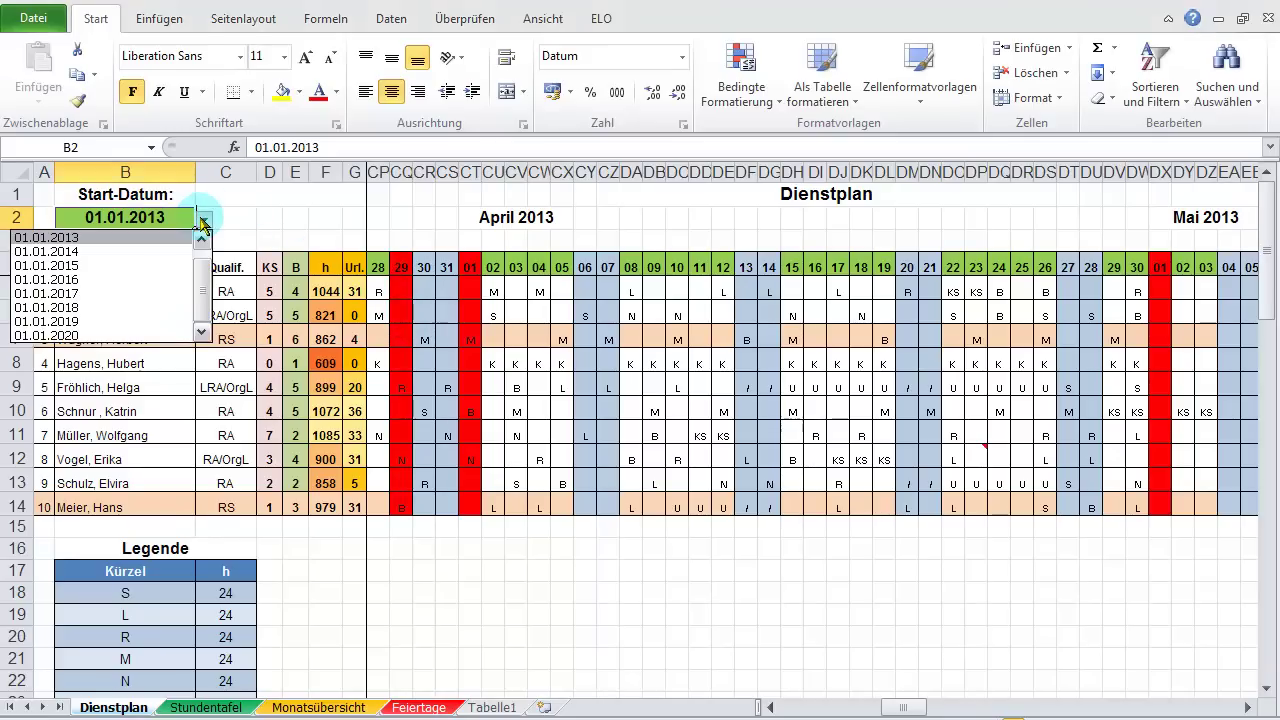
left_click(114, 252)
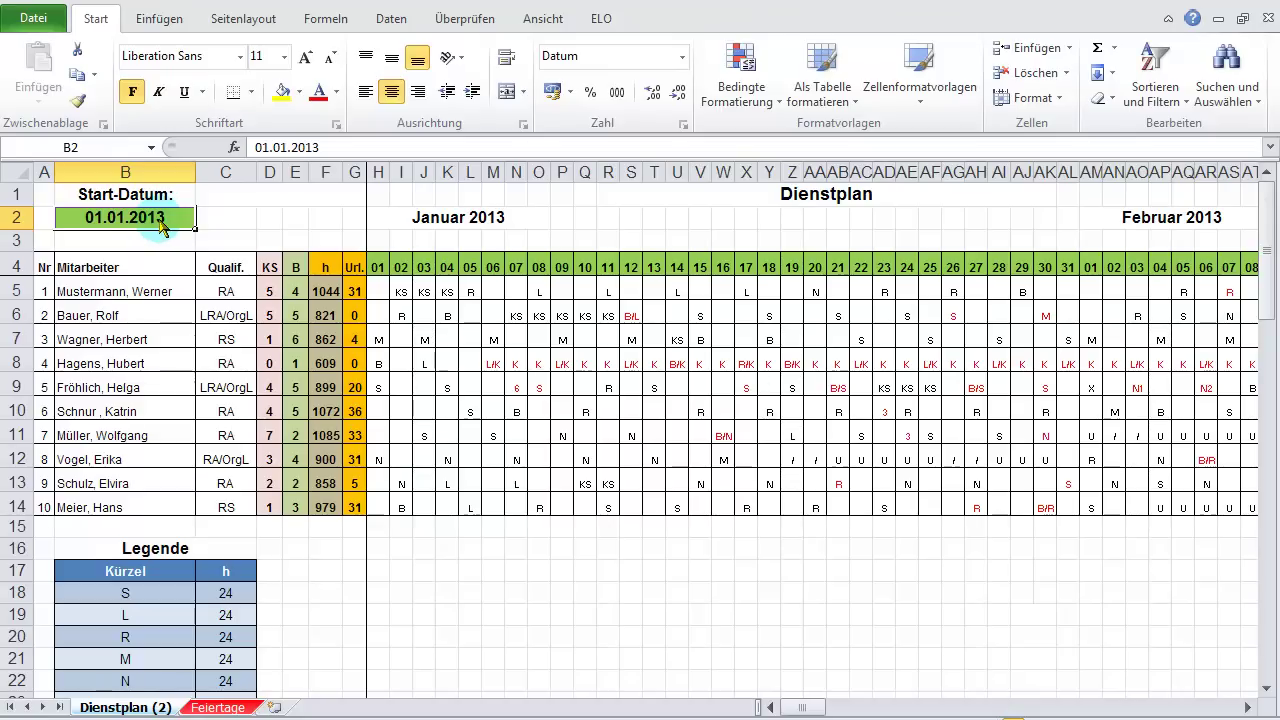
On the Feiertage sheet, name the start dates in E2:E4 'Startdatum' via the Name Box.
left_click(218, 707)
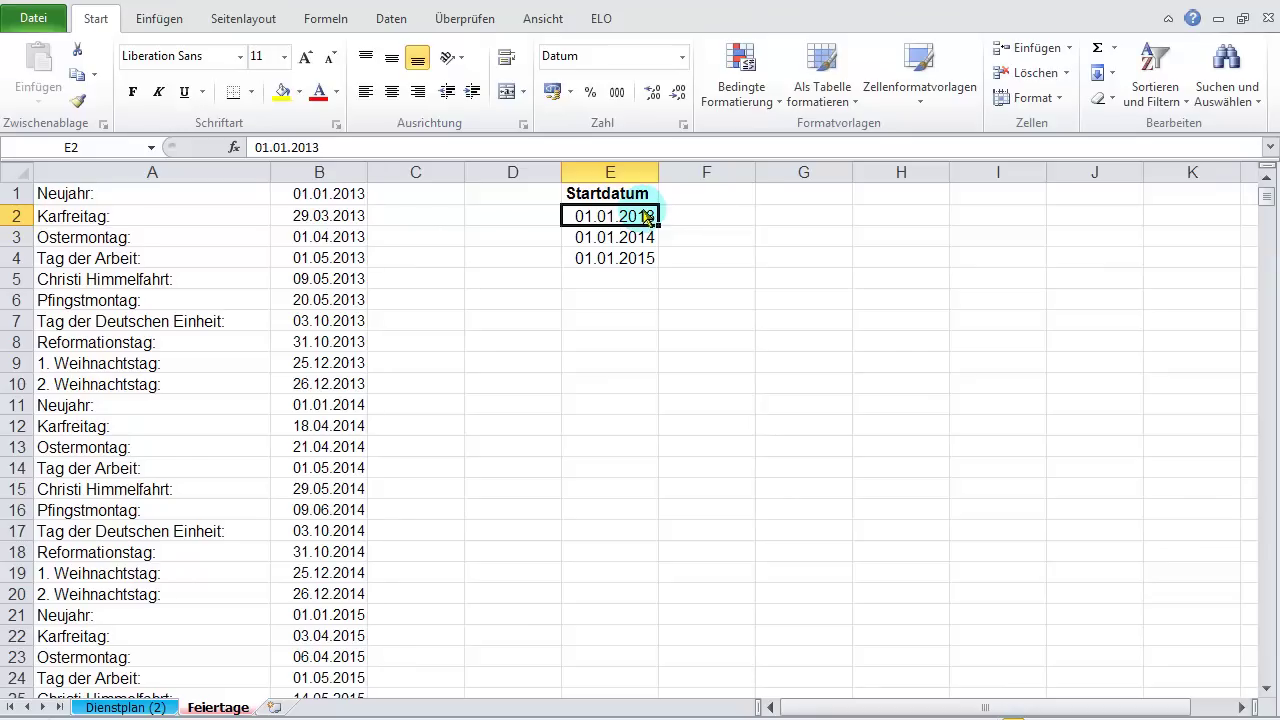
left_click_drag(645, 216, 648, 260)
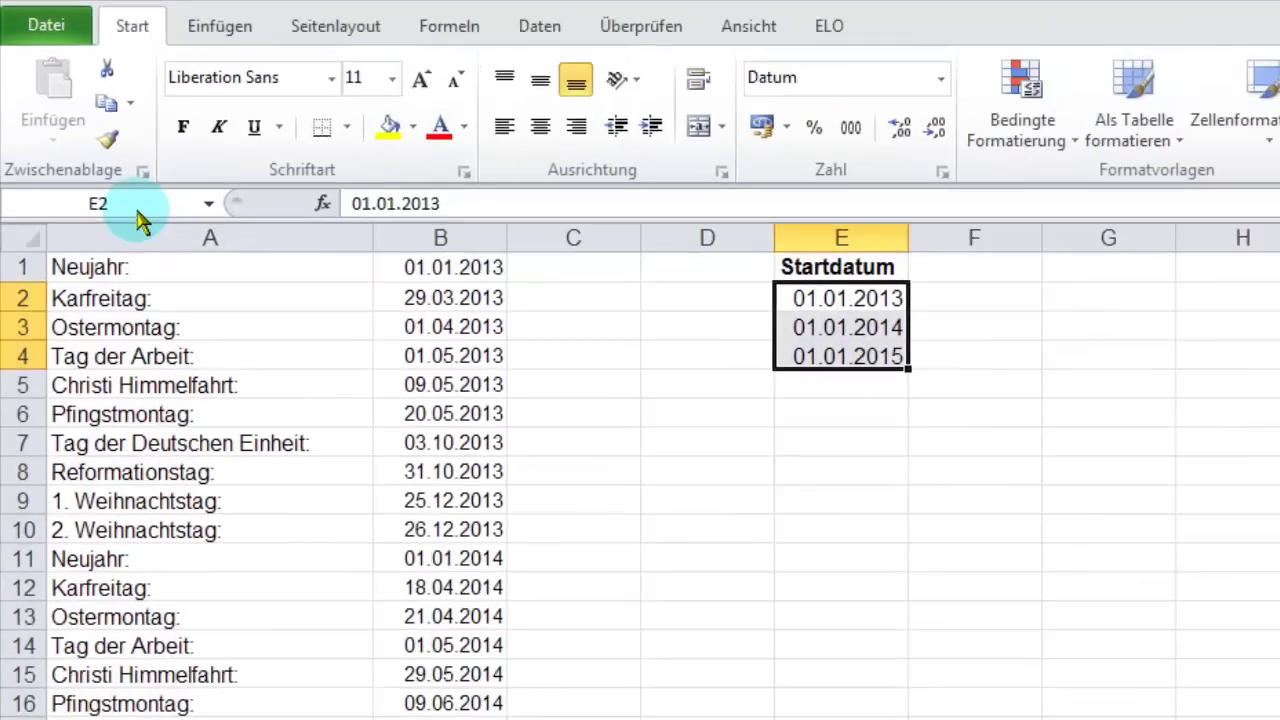
left_click(140, 212)
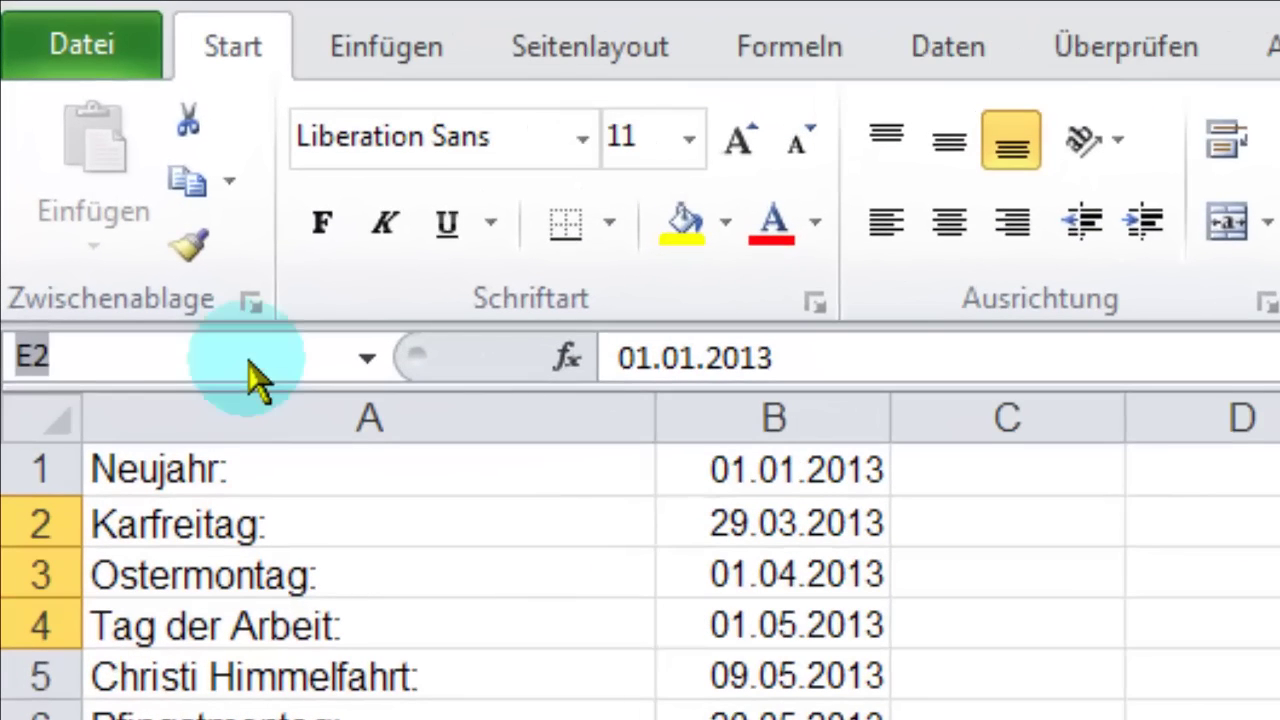
type("Startdatum")
key("Return")
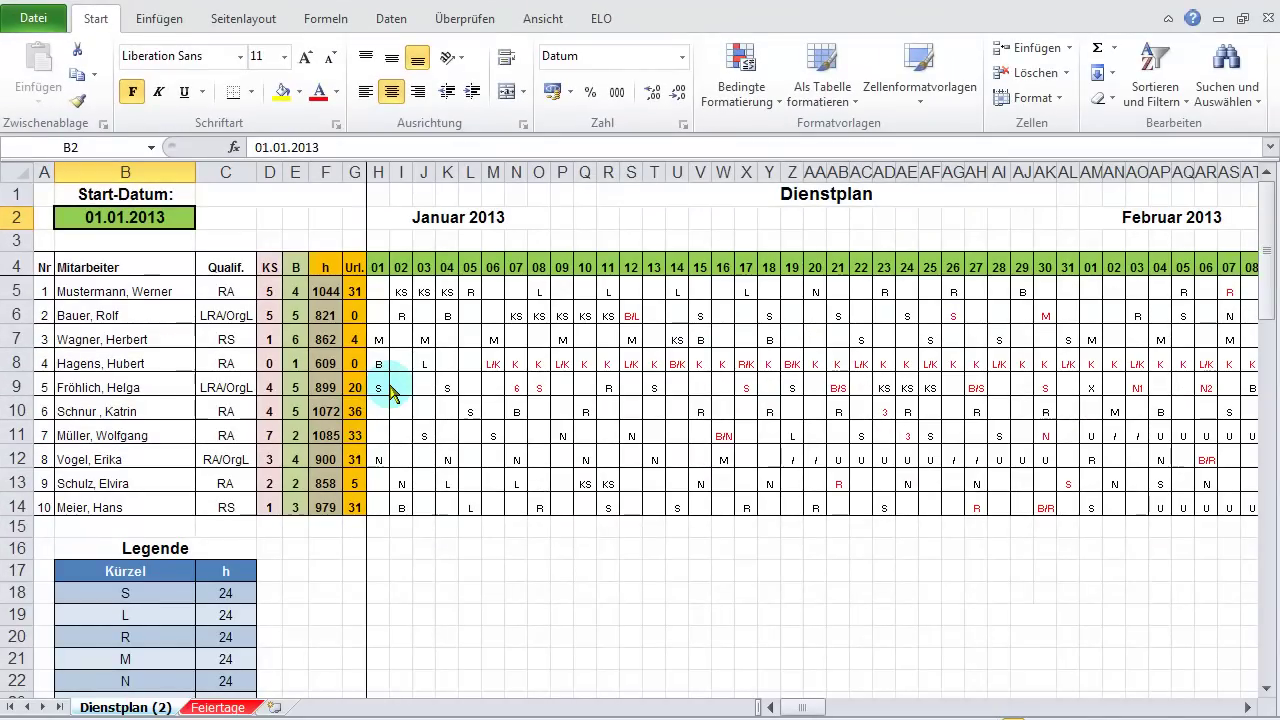
Give B2 a list validation with source =startdatum and test its dropdown.
left_click(145, 227)
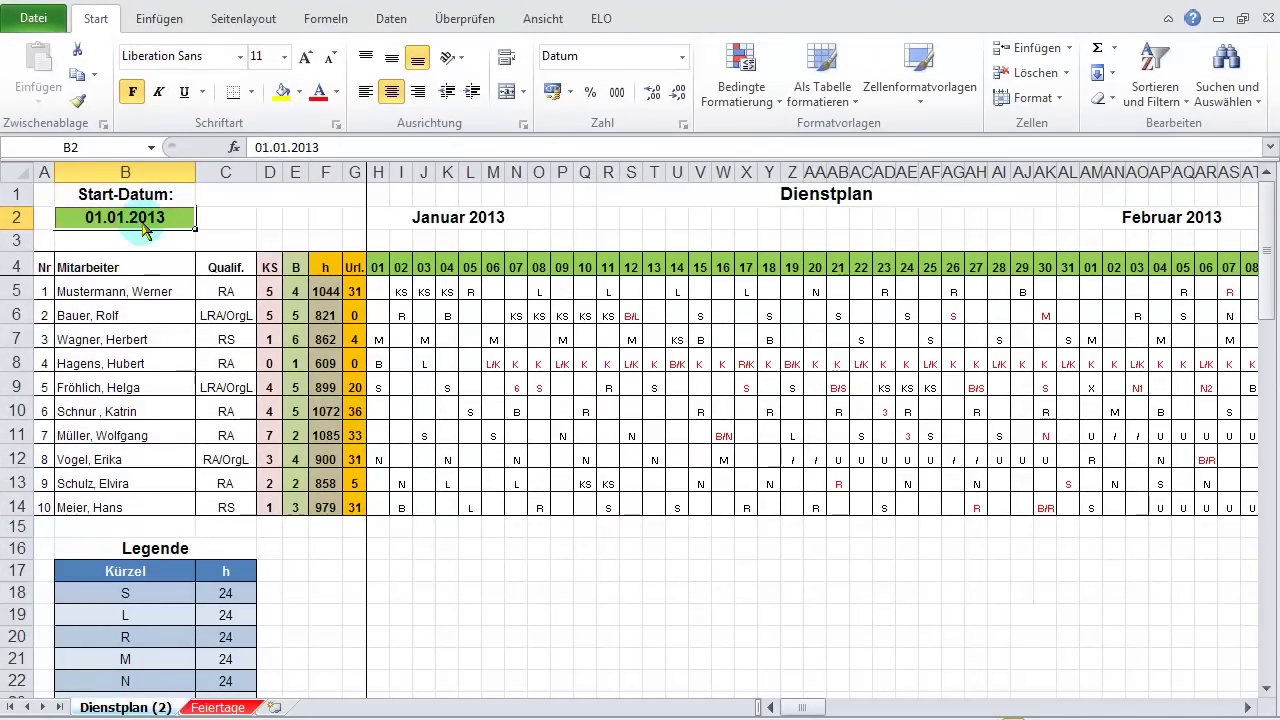
left_click(390, 19)
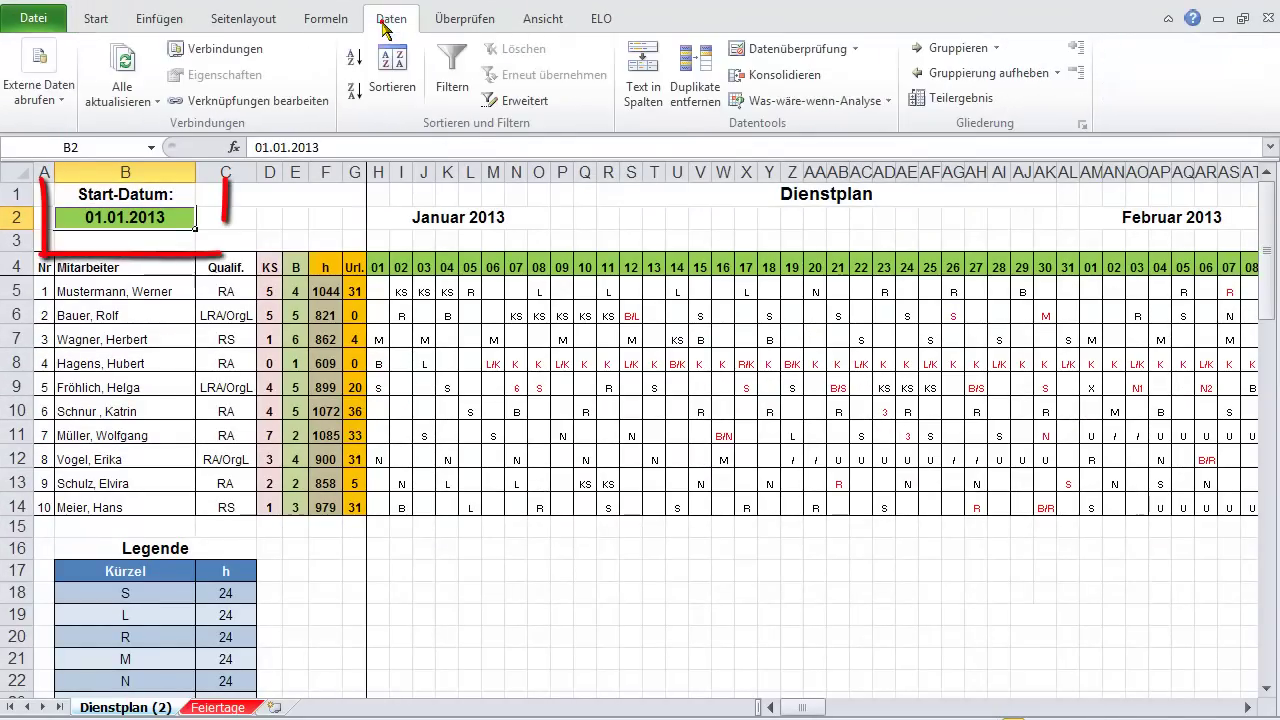
left_click(854, 48)
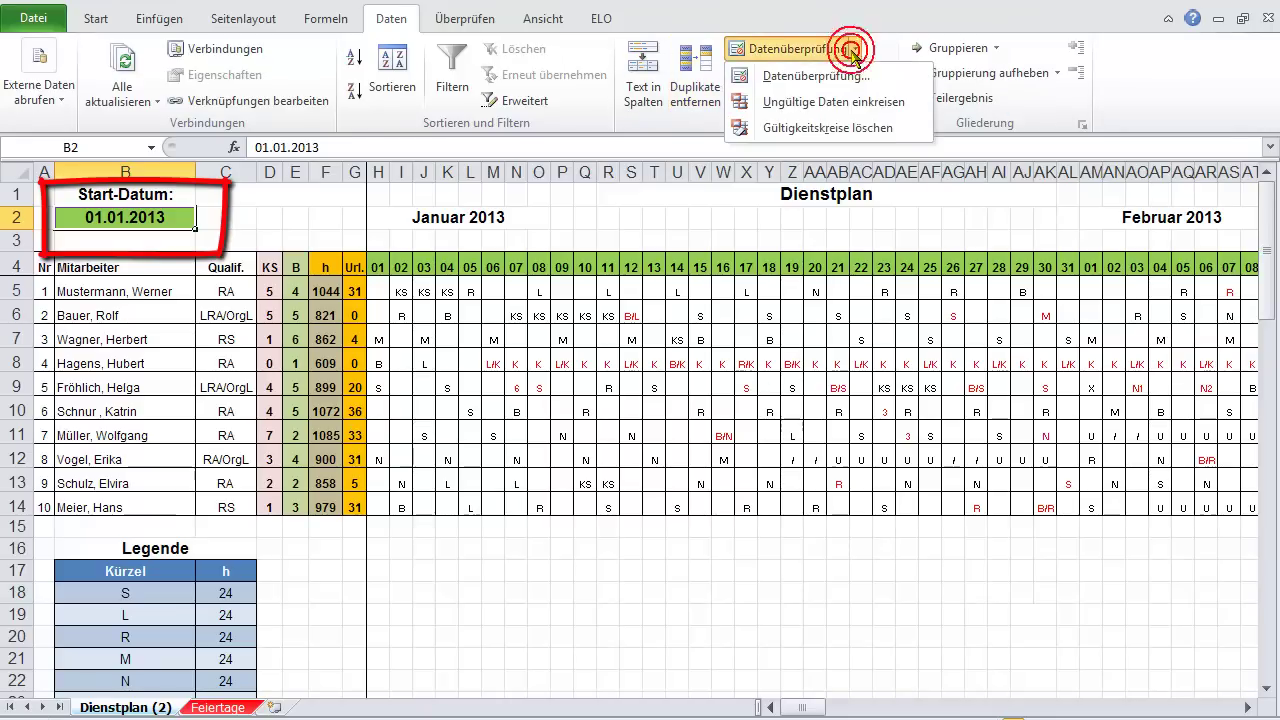
left_click(843, 78)
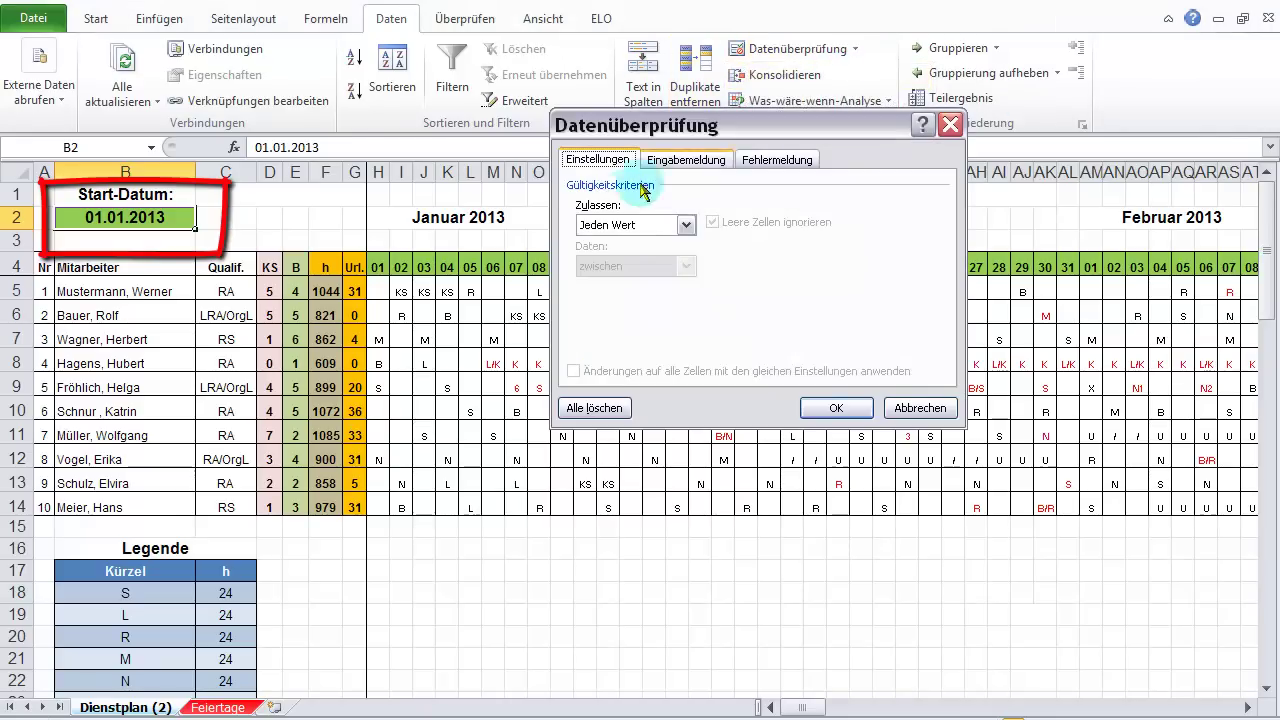
left_click(687, 225)
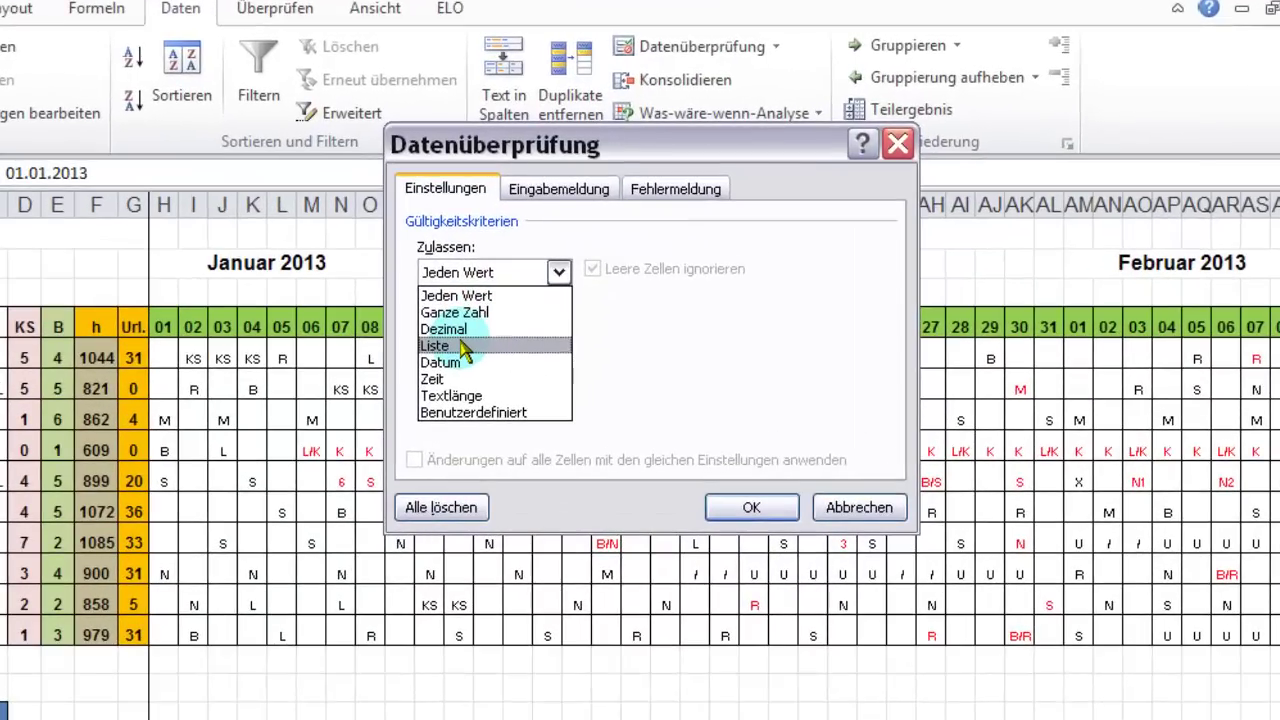
left_click(508, 324)
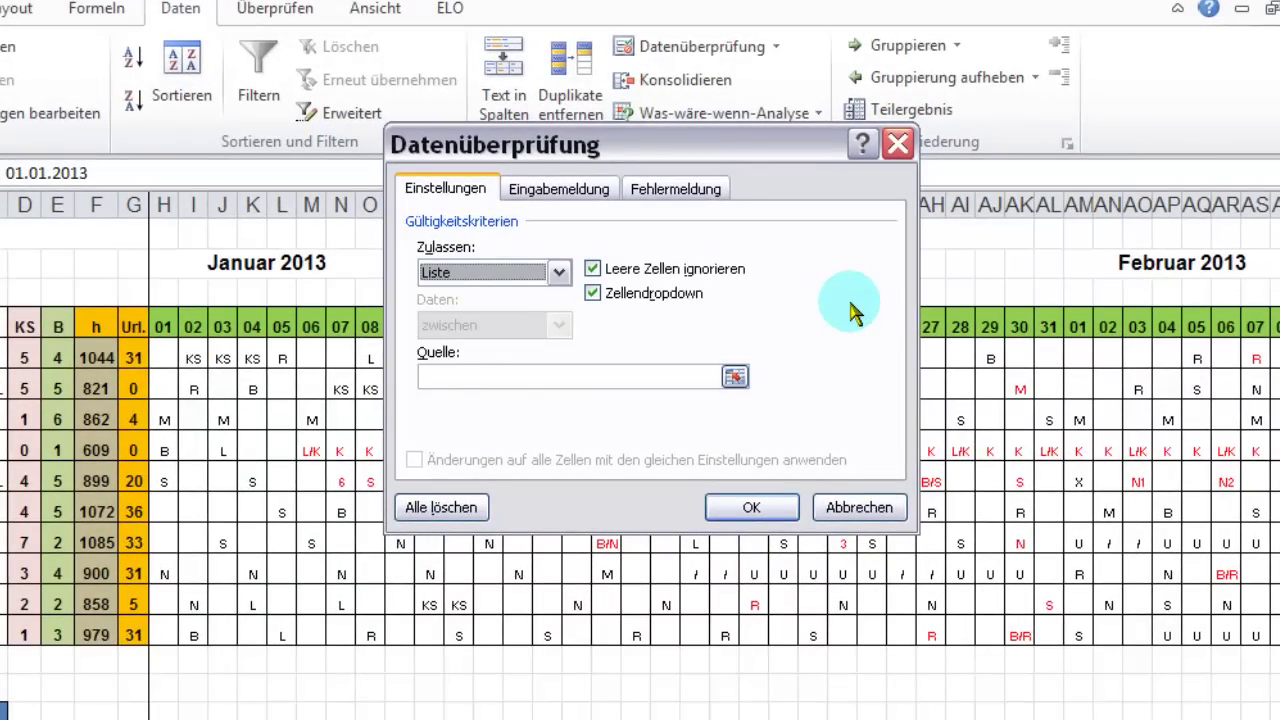
left_click(460, 374)
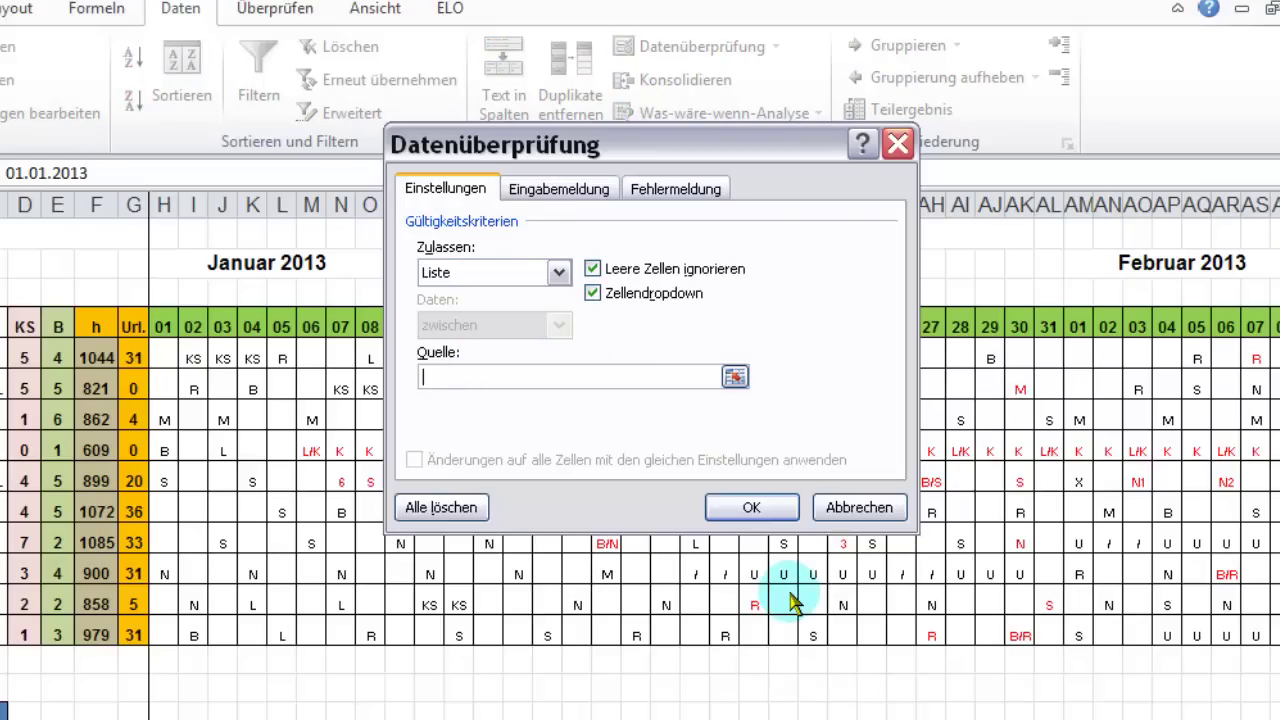
type("=startdatum")
left_click(750, 507)
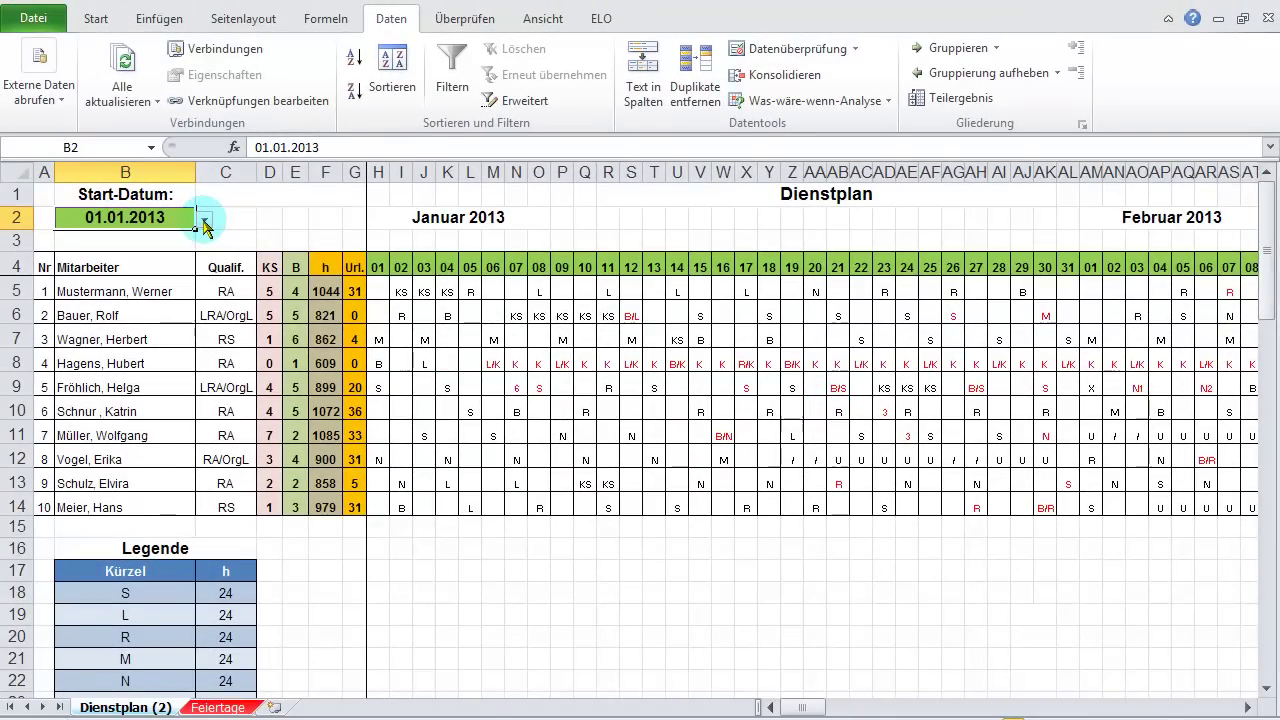
left_click(204, 222)
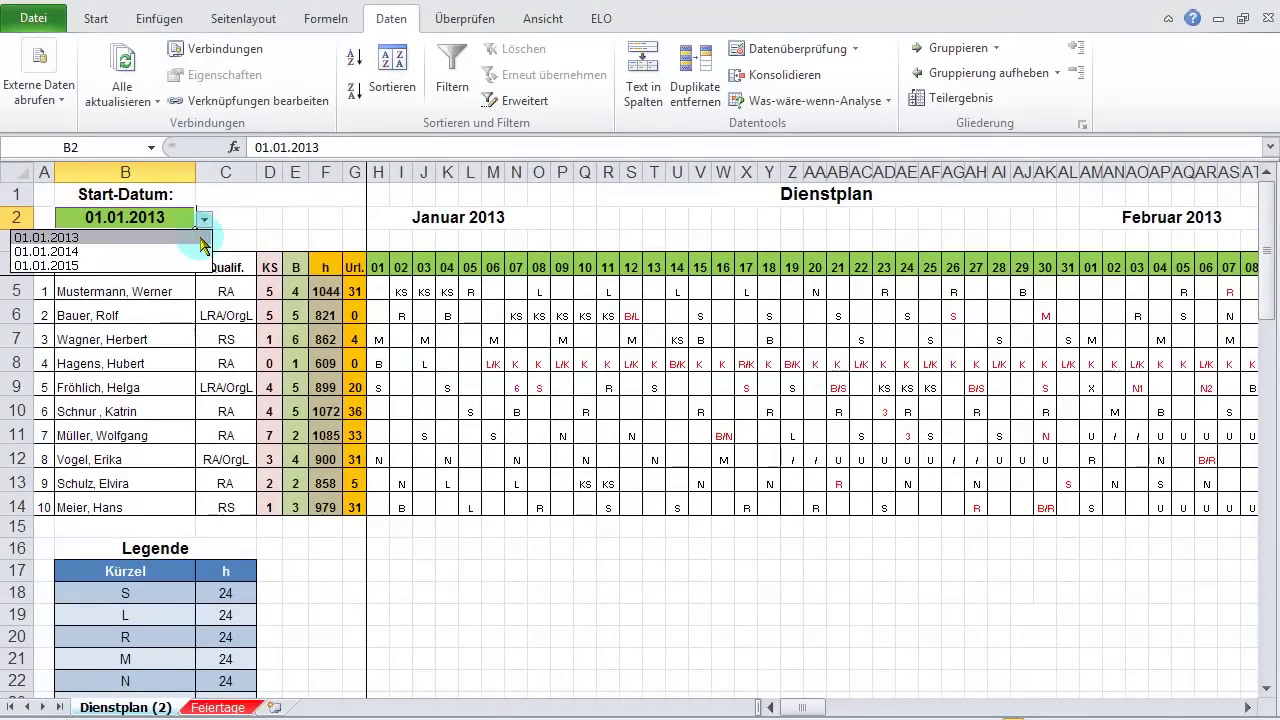
left_click(148, 220)
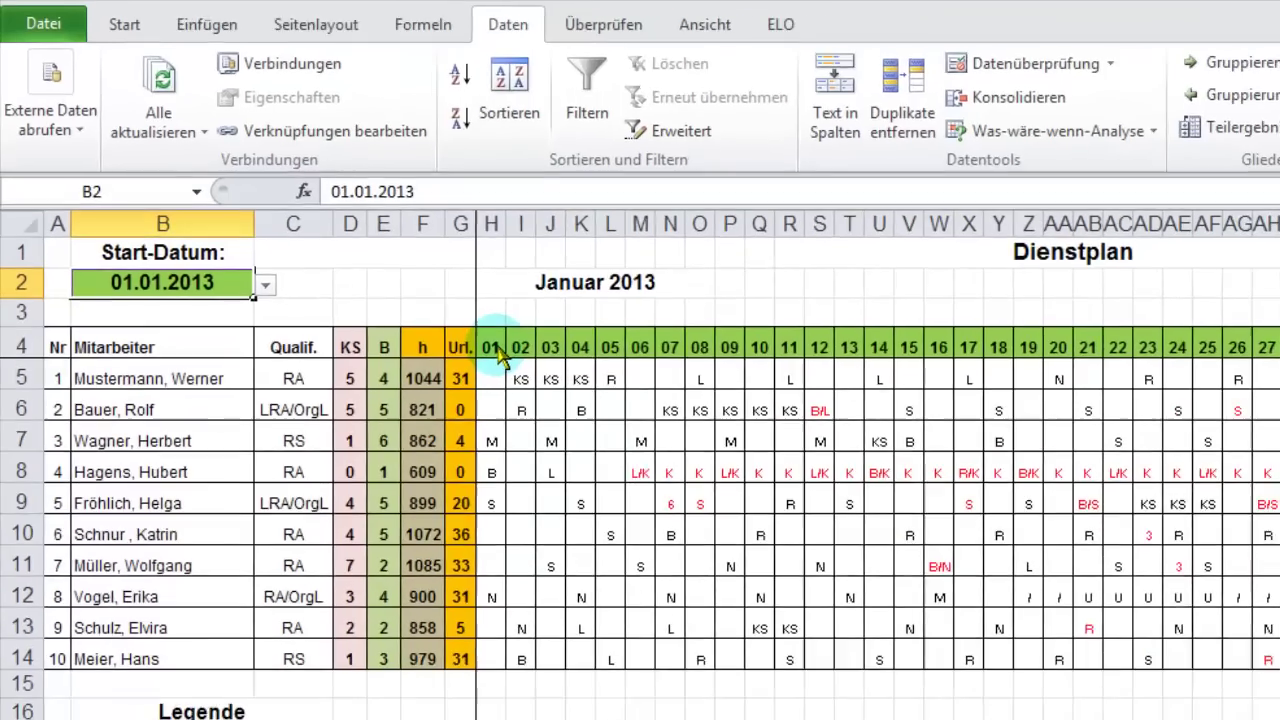
Check the H4 (=B2) and I4 (=H4+1) formulas, then format I4 with custom format TT.
left_click(378, 267)
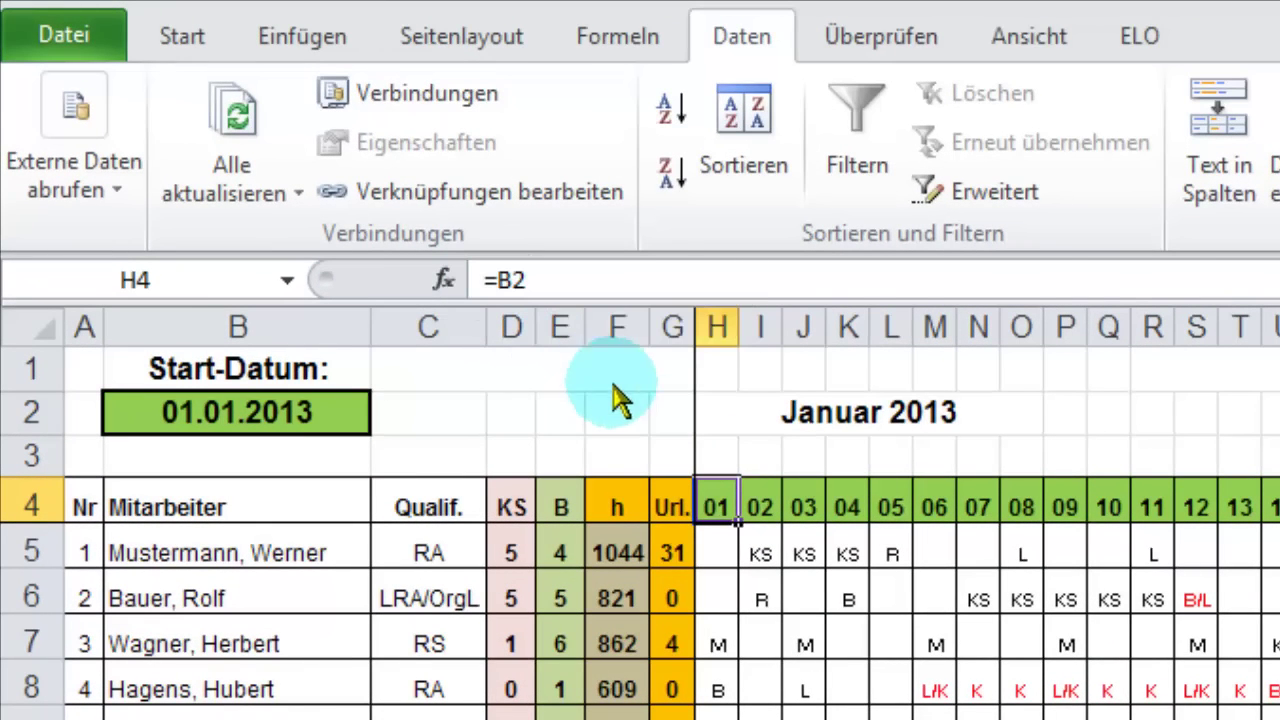
left_click(760, 510)
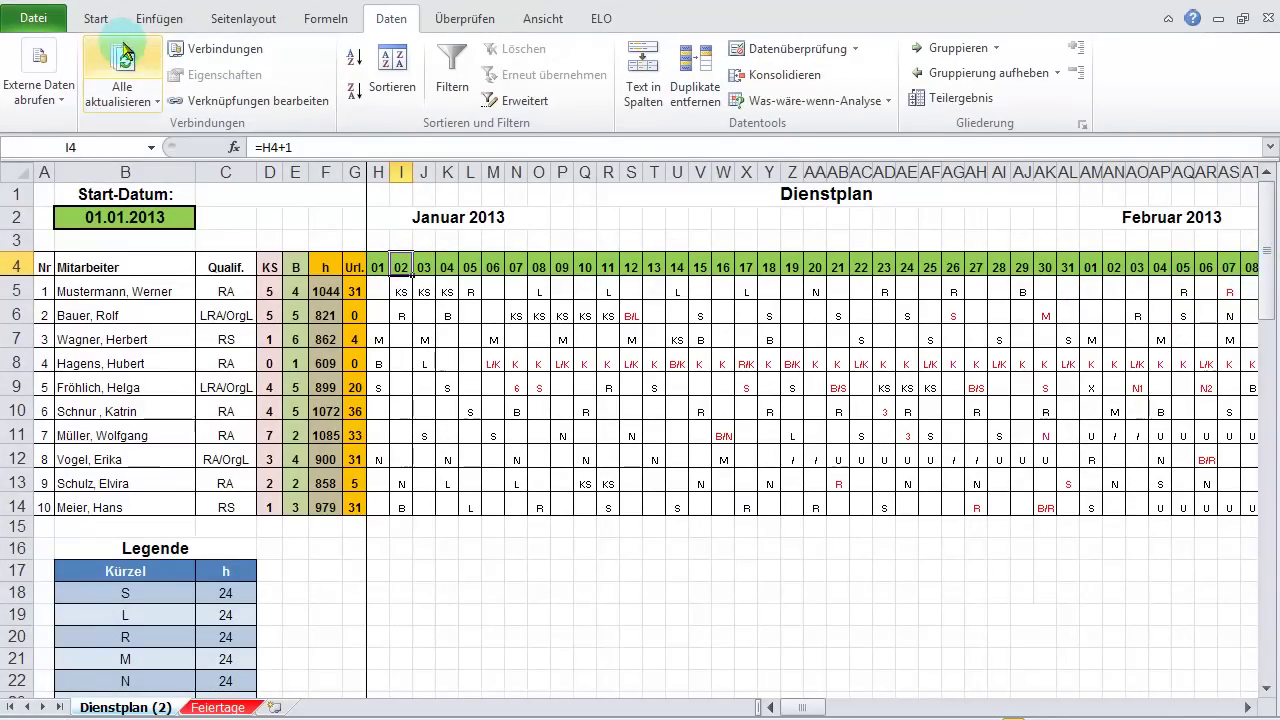
left_click(92, 19)
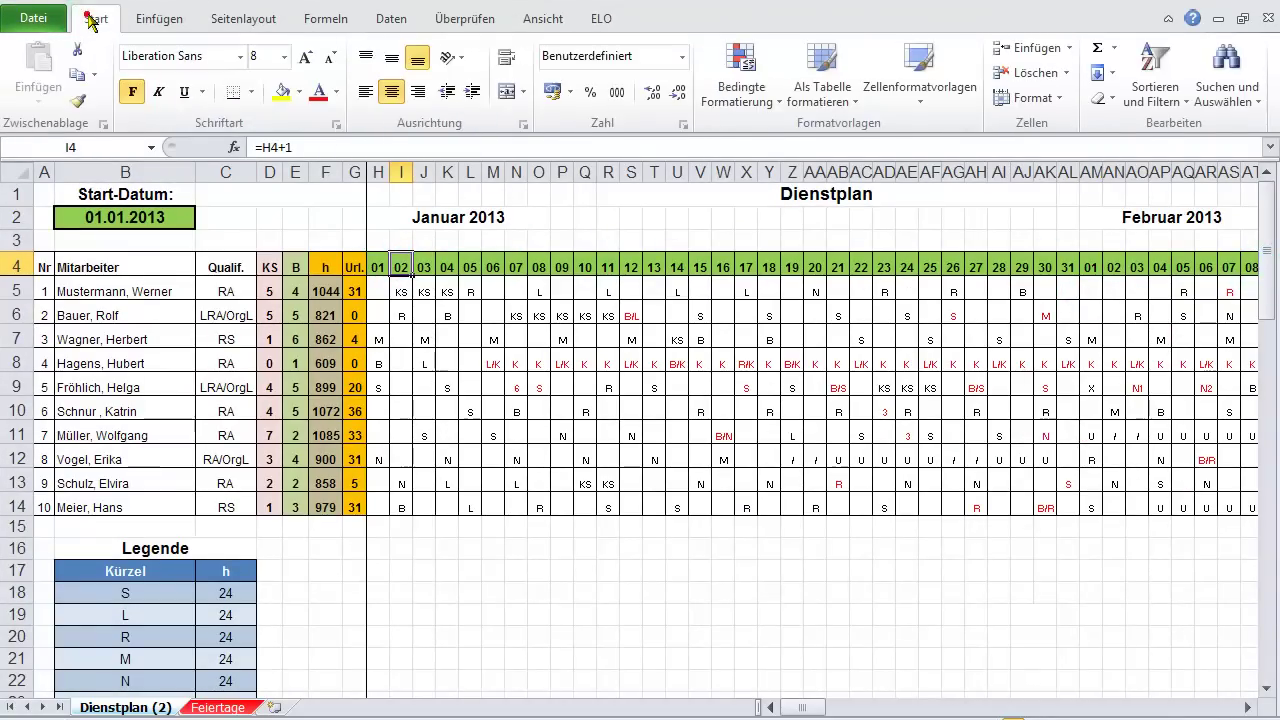
left_click(682, 123)
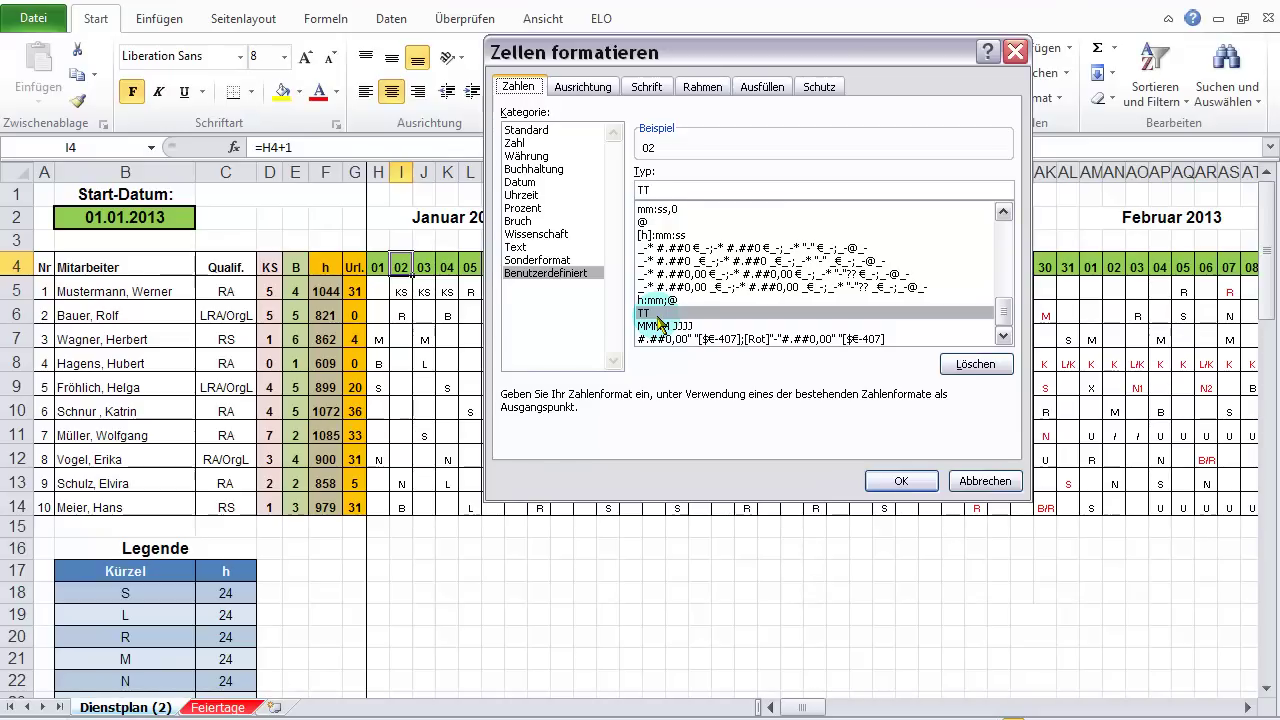
key("Return")
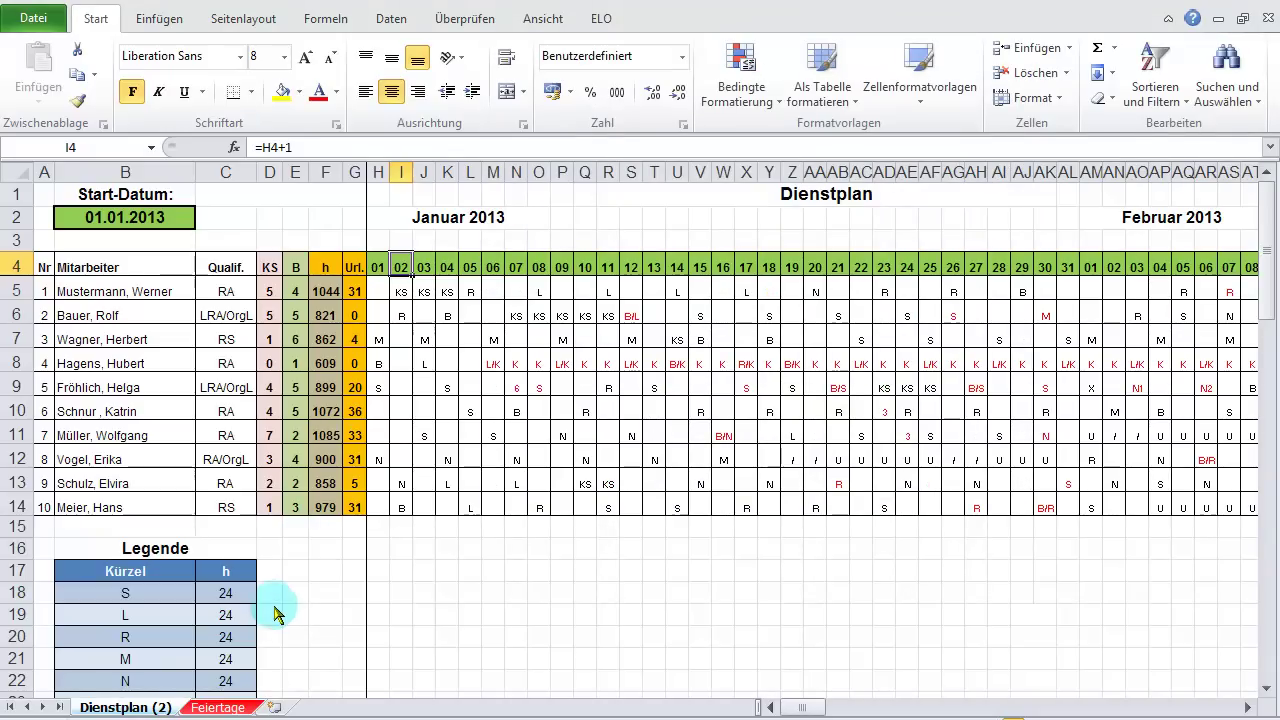
Switch to the Feiertage sheet listing the 2013–2015 public holiday dates.
left_click(219, 708)
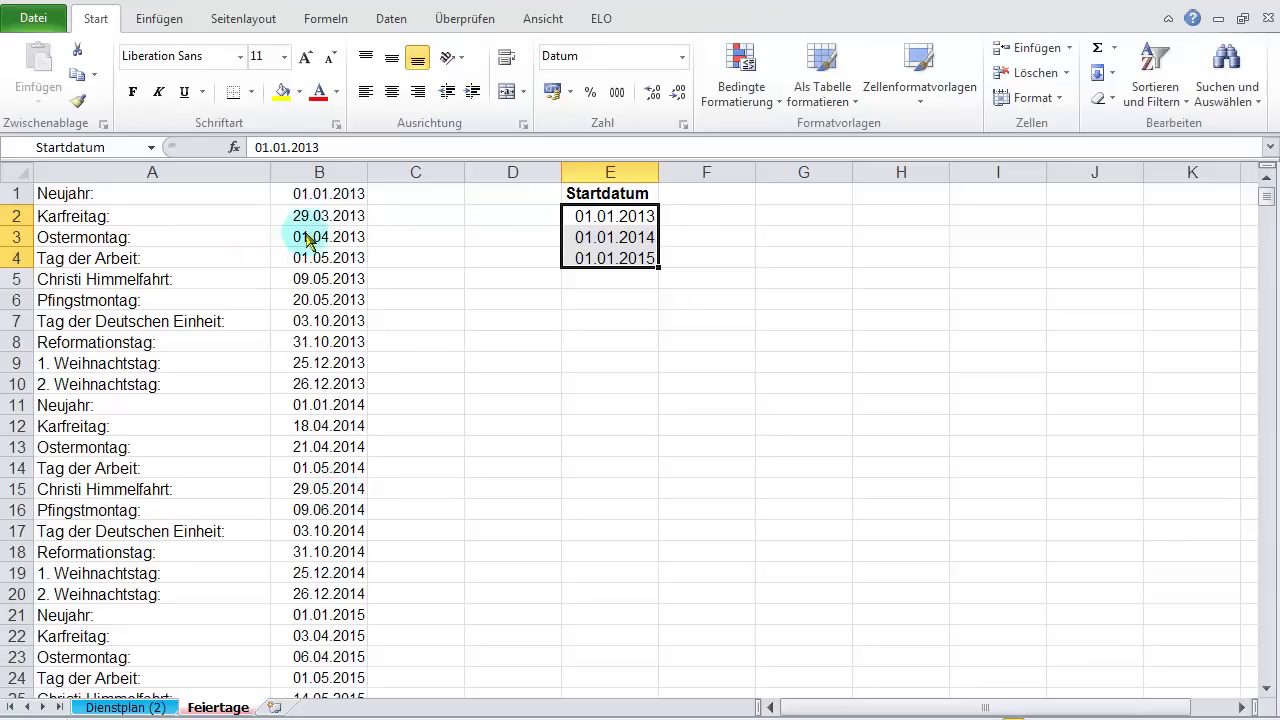
Name column B on the Feiertage sheet 'Feiertage', then return to Dienstplan (2).
left_click(325, 172)
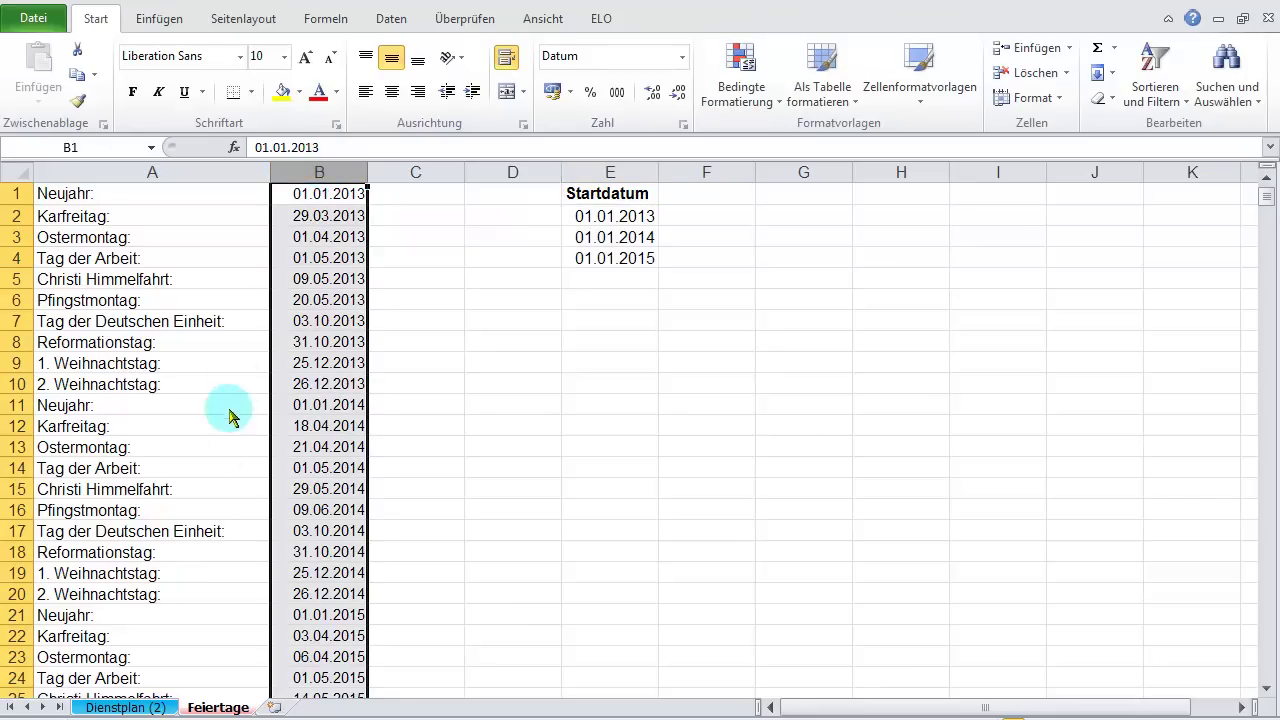
left_click(91, 151)
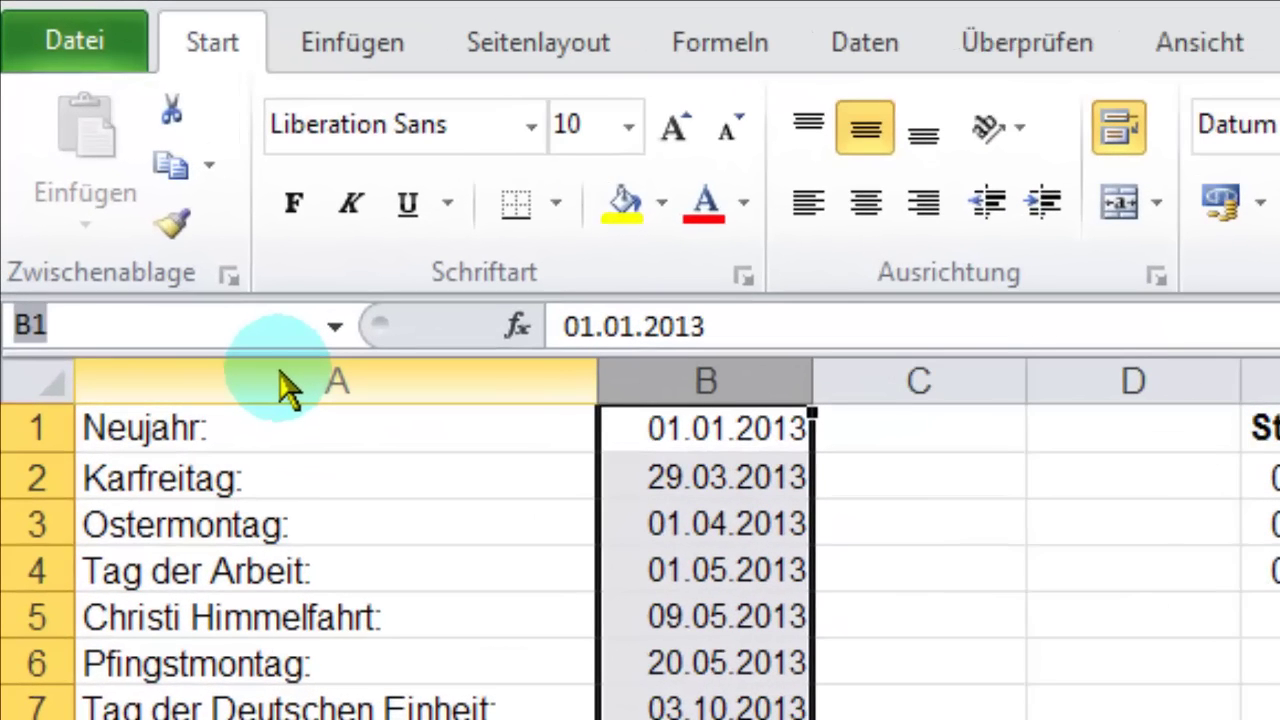
type("Feiertage")
key("Return")
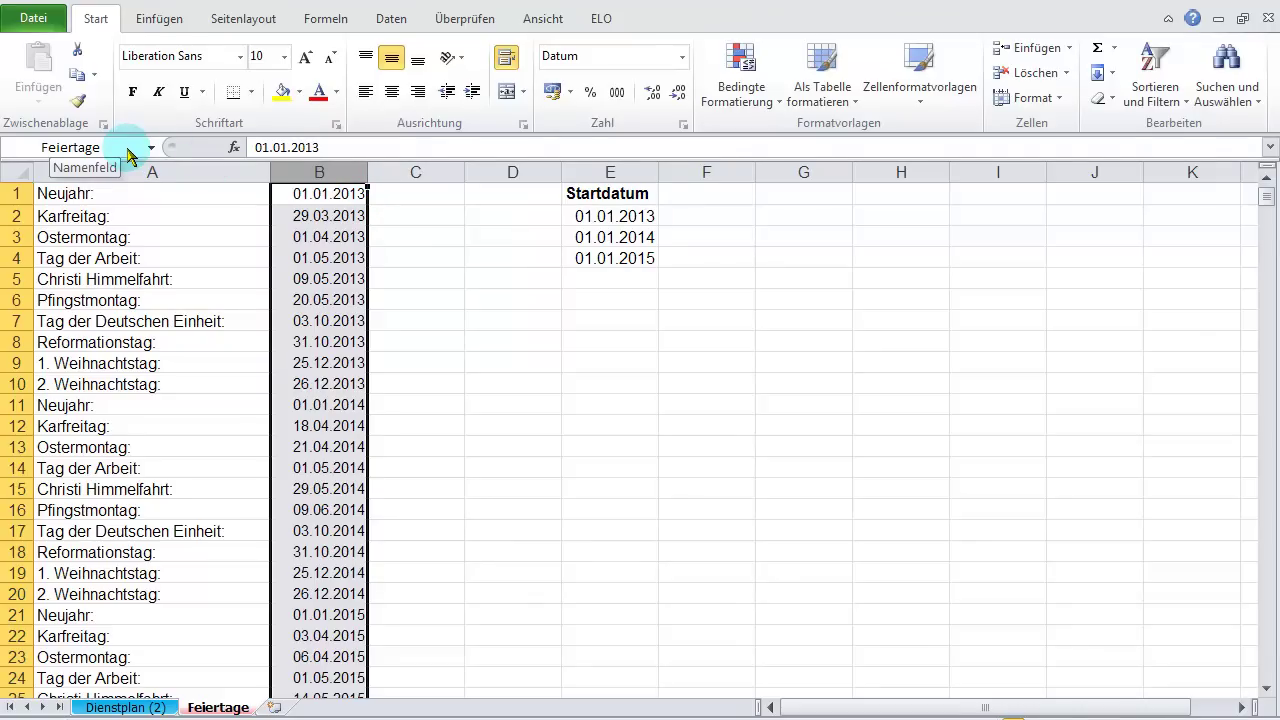
key("ctrl+Page_Up")
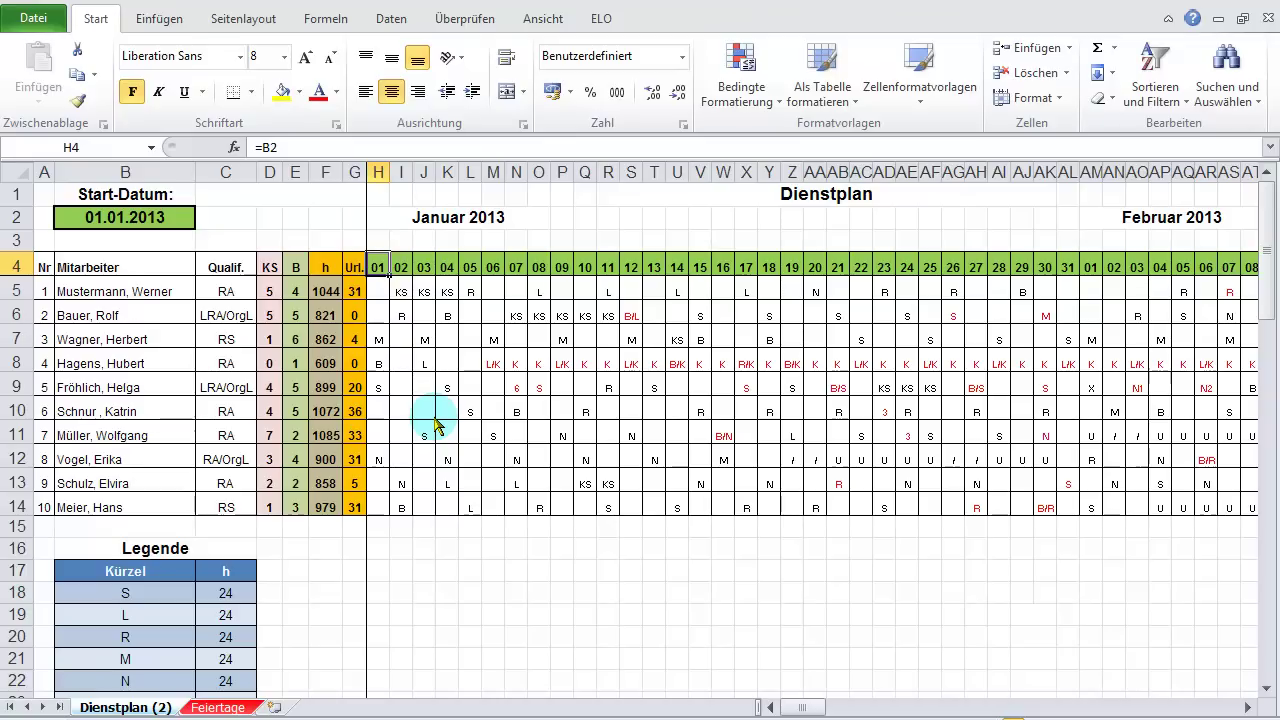
Select the grid from H4 across all date columns down to row 14, scrolling back to January.
key("ctrl+shift+Right")
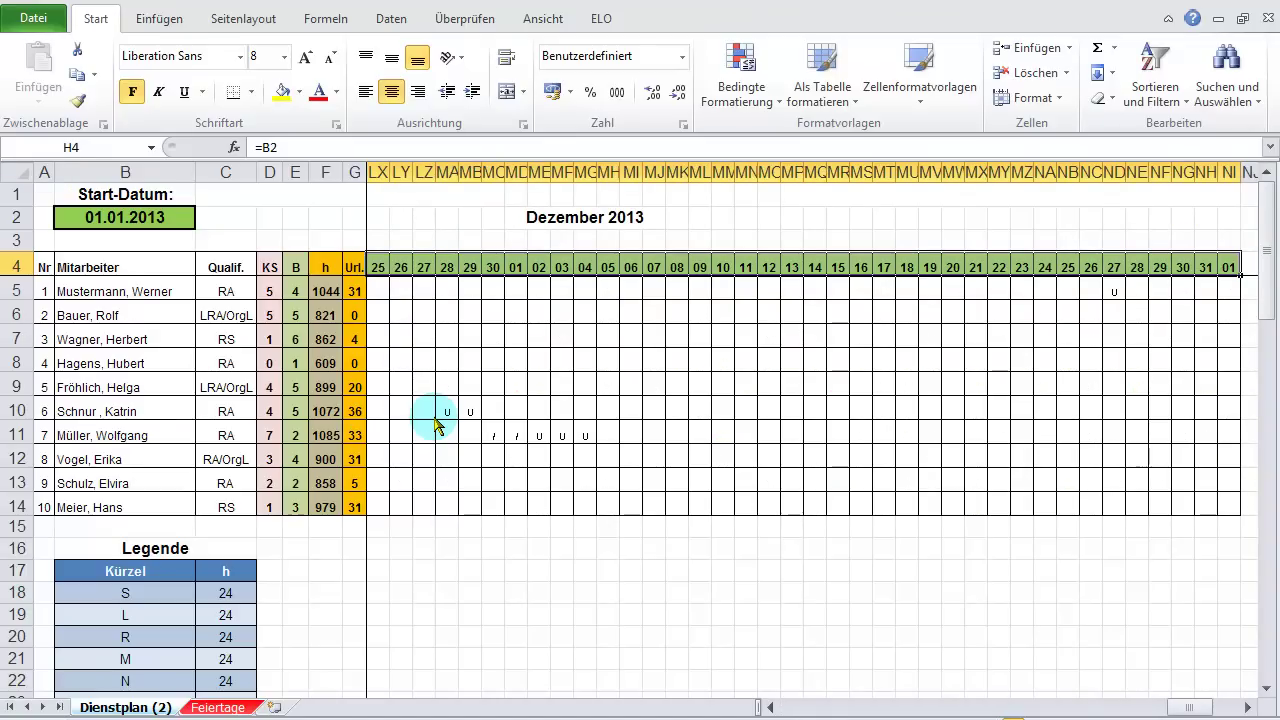
key("shift+Down")
key("shift+Down")
key("shift+Down")
key("shift+Down")
key("shift+Down")
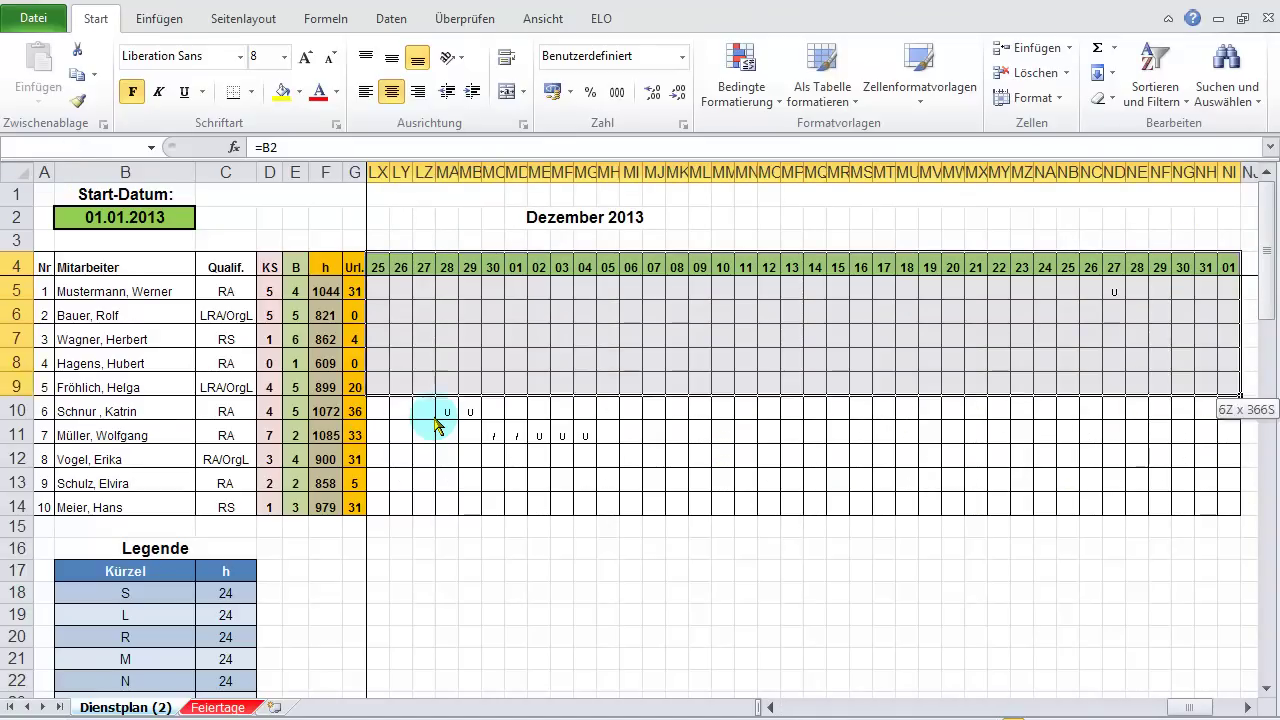
key("shift+Down")
key("shift+Down")
key("shift+Down")
key("shift+Down")
key("shift+Down")
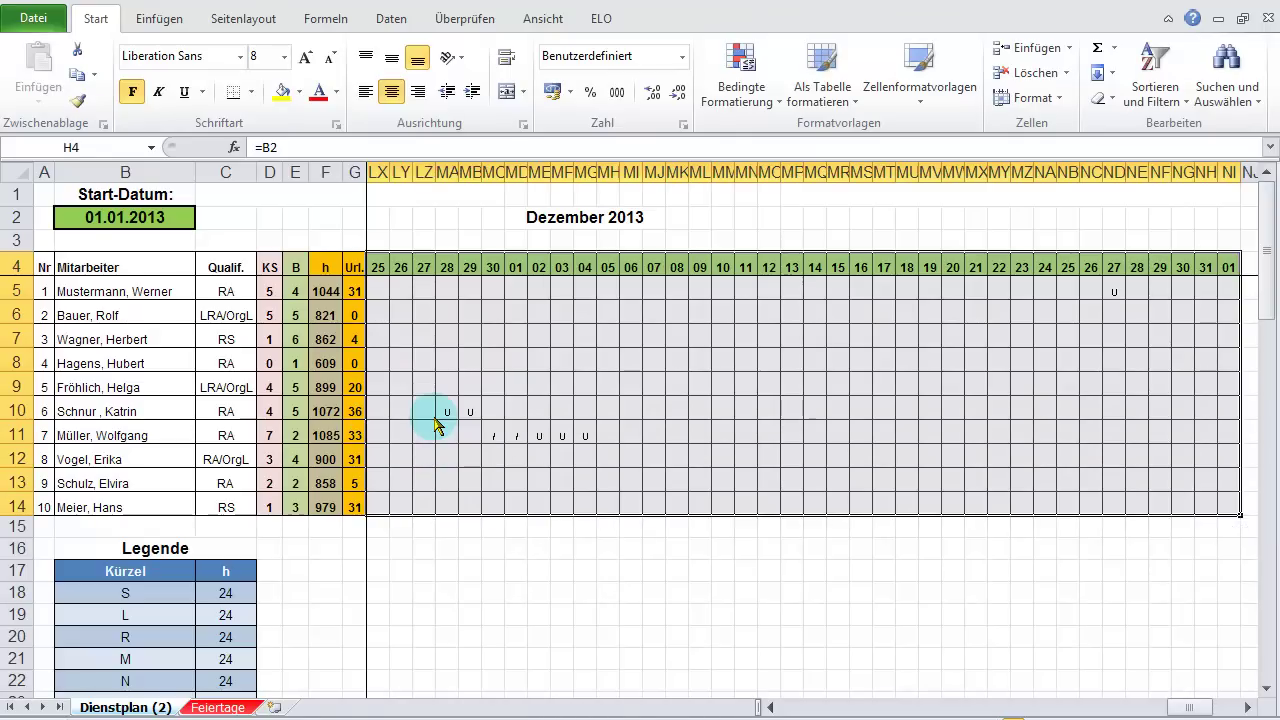
left_click_drag(1178, 706, 737, 686)
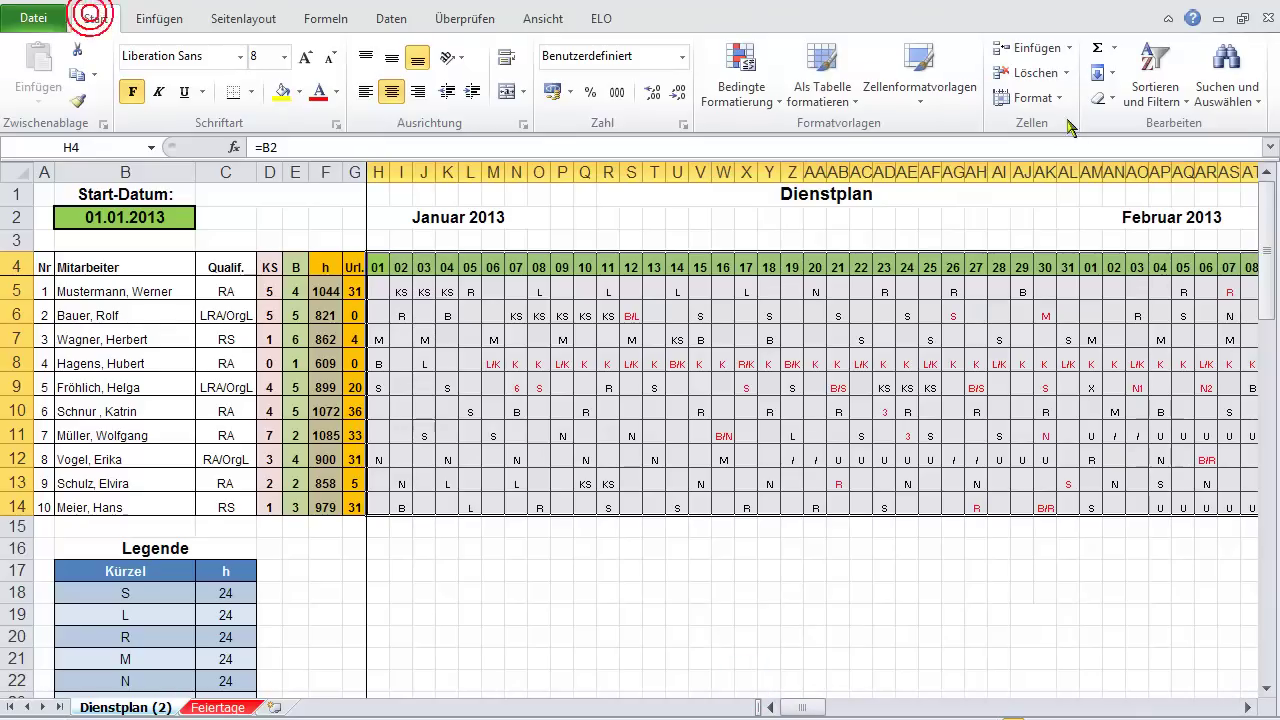
left_click(755, 93)
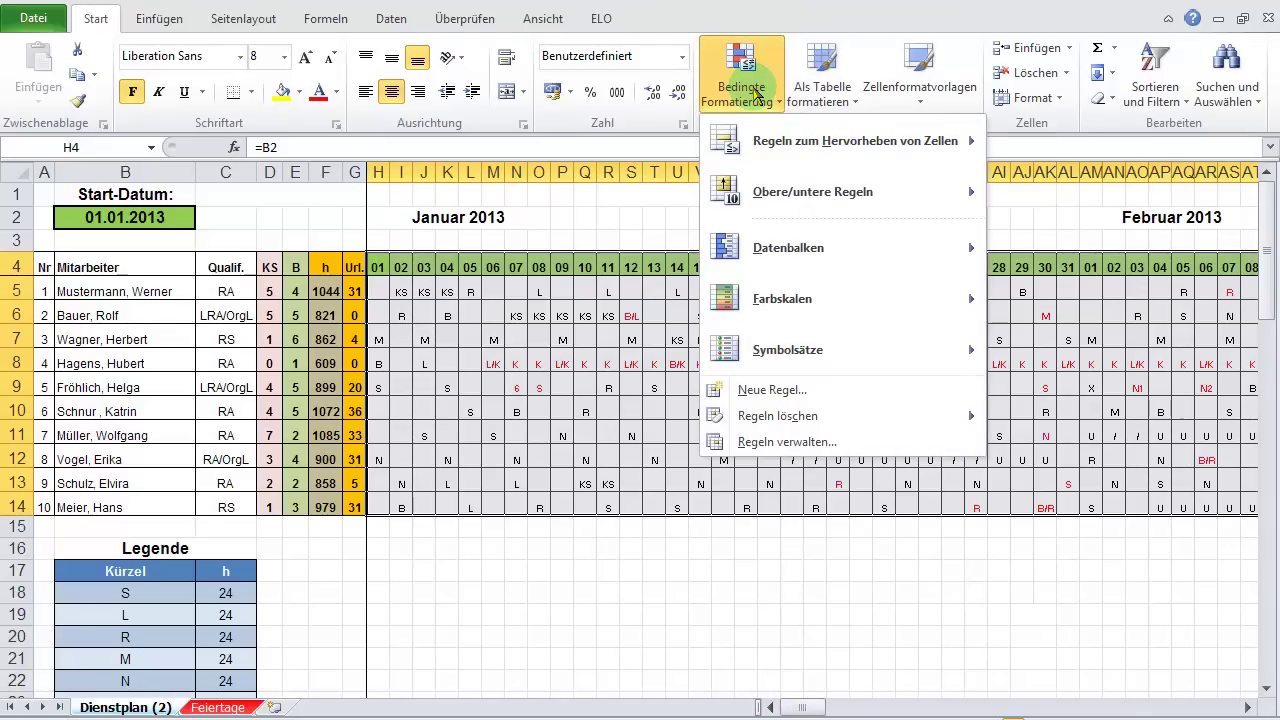
Create a new formula-based rule with =sverweis(H$4;feiertage;1;0).
left_click(756, 390)
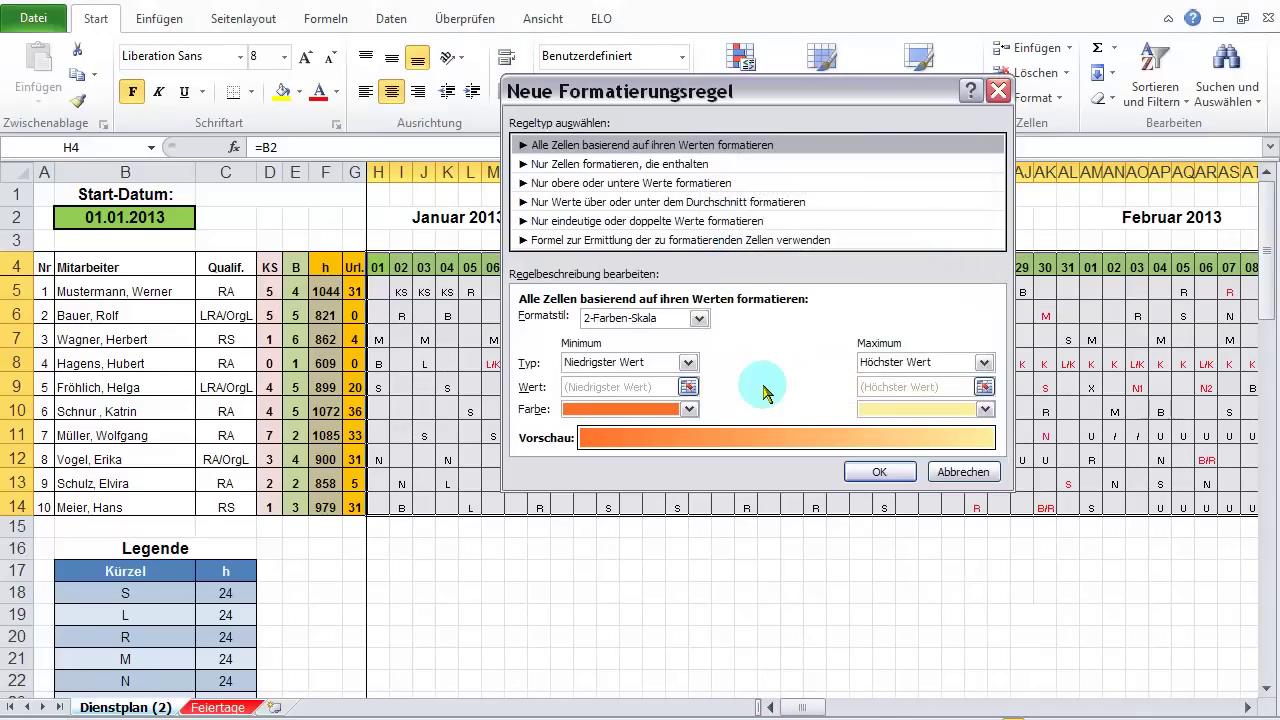
left_click(597, 241)
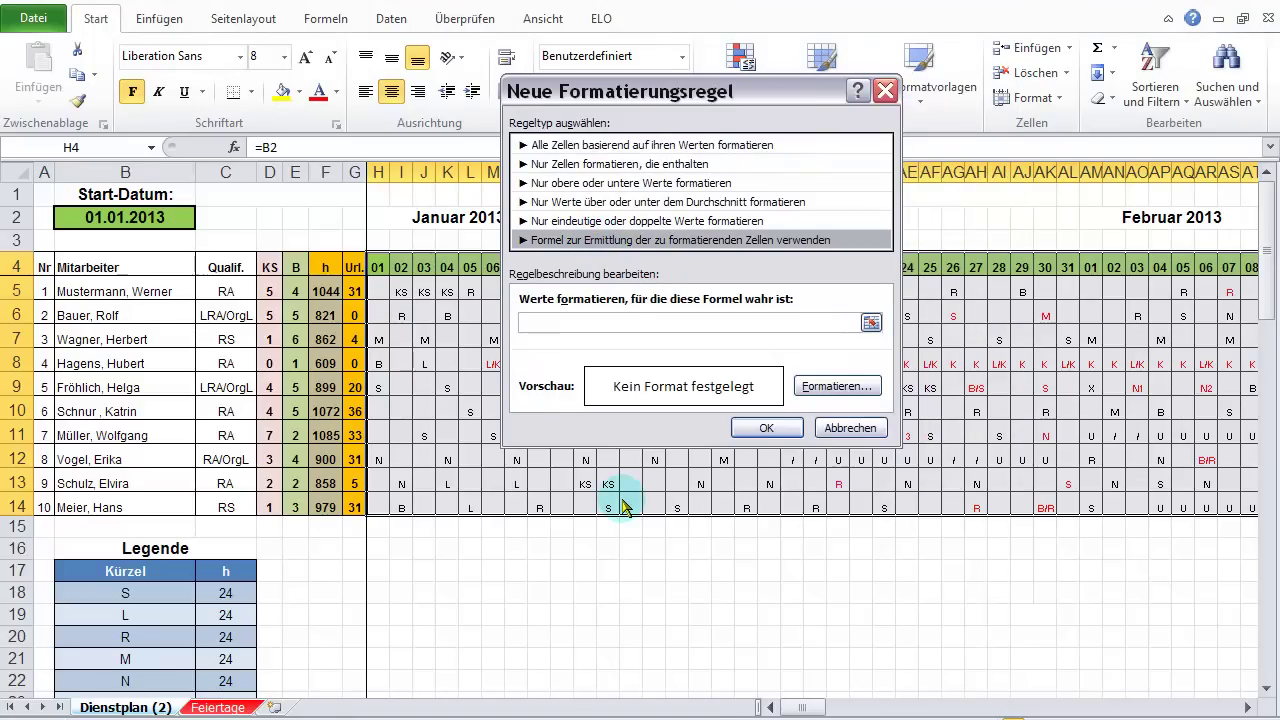
left_click(590, 321)
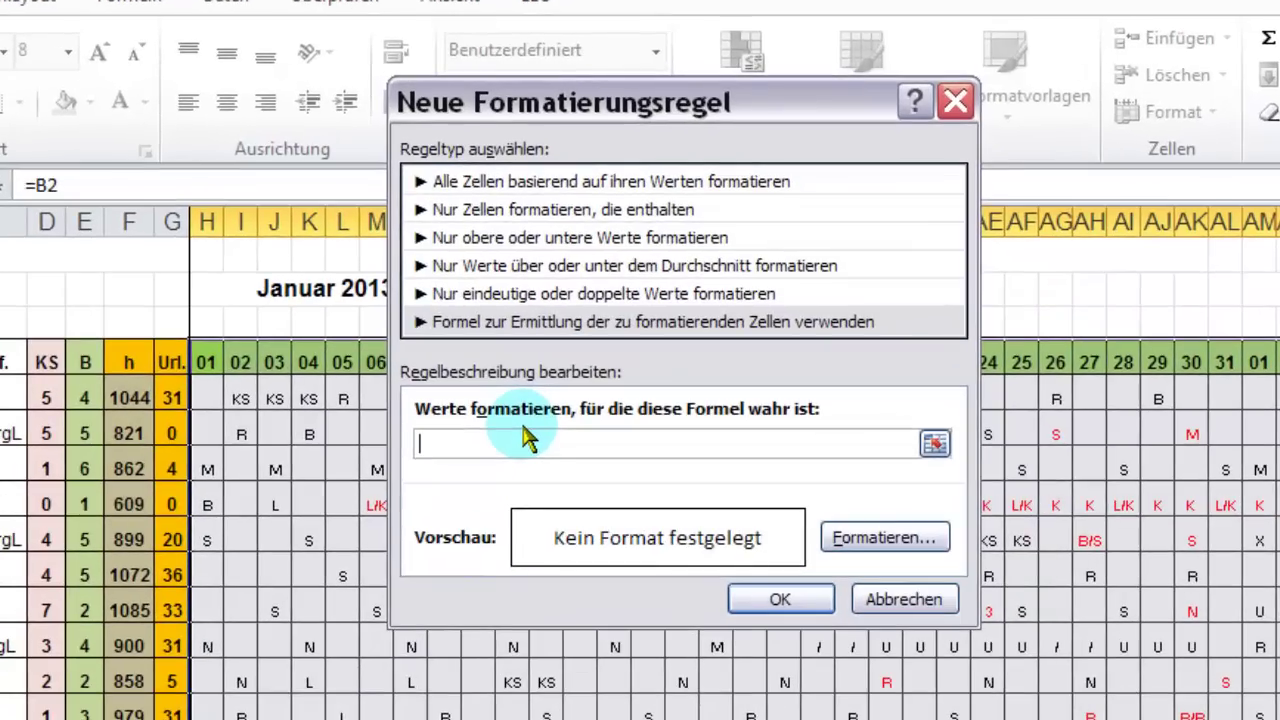
type("=sverweis(")
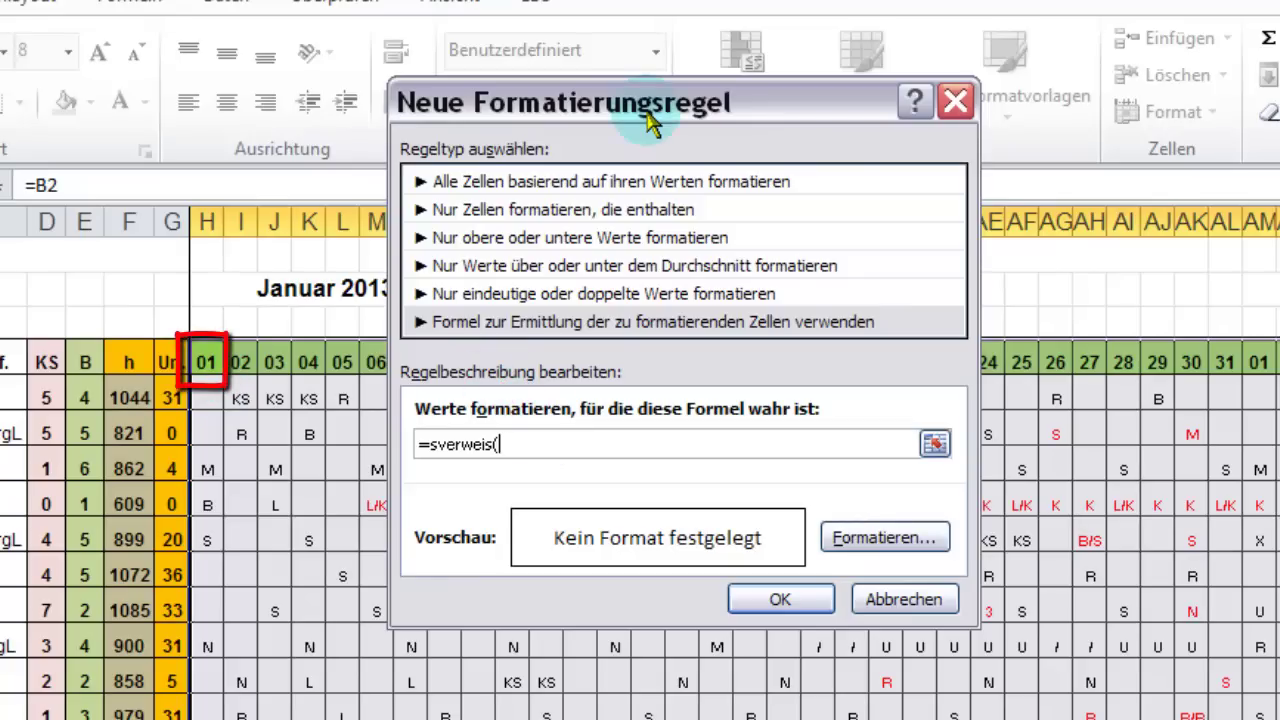
type("H")
type("$")
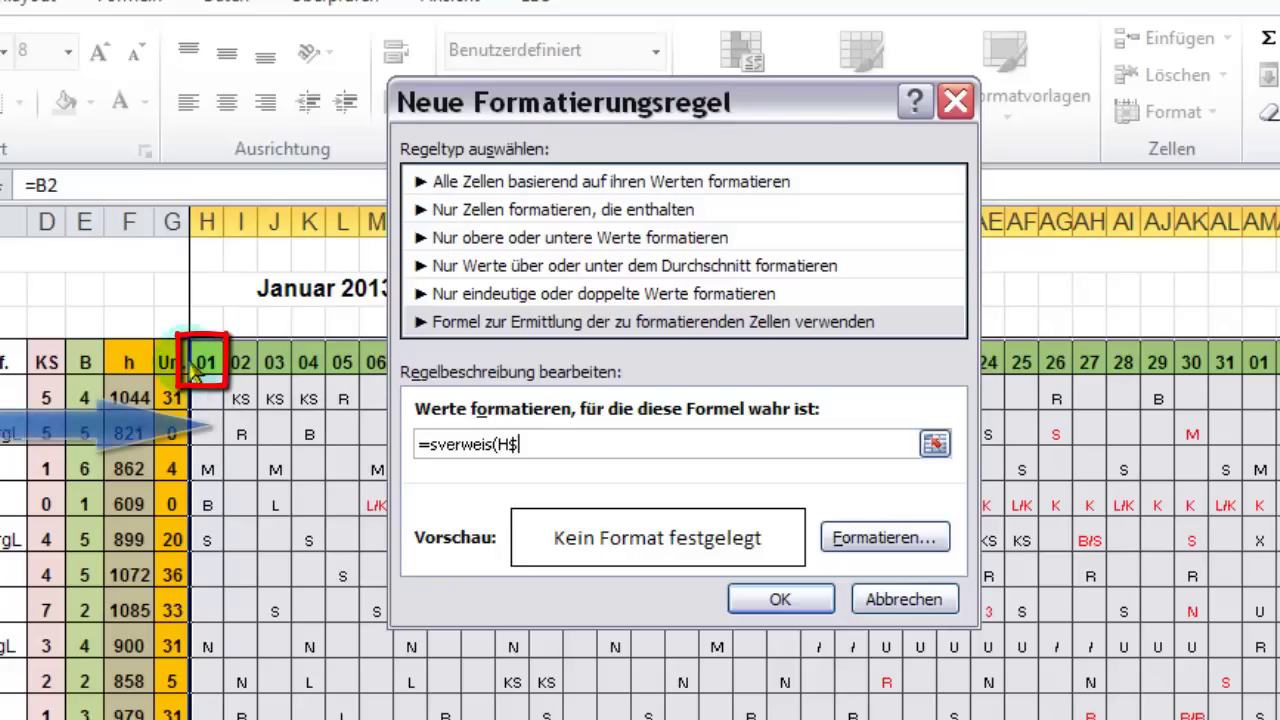
type("4")
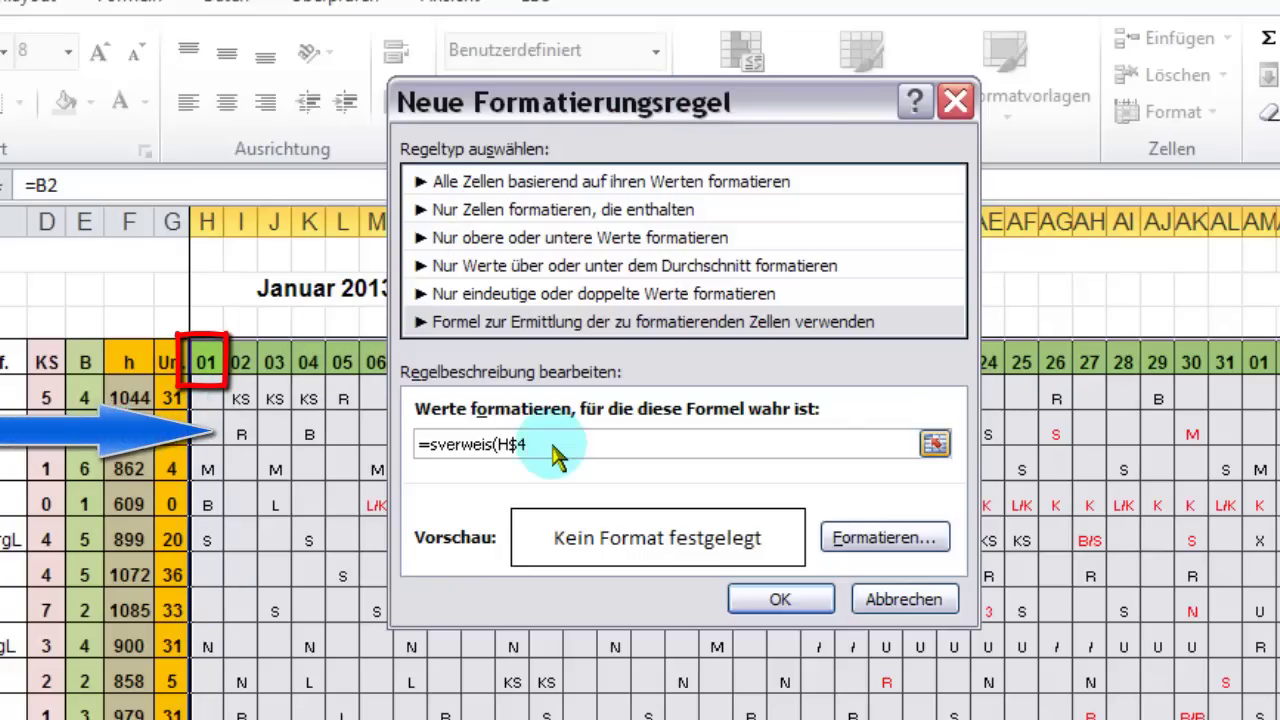
type(";")
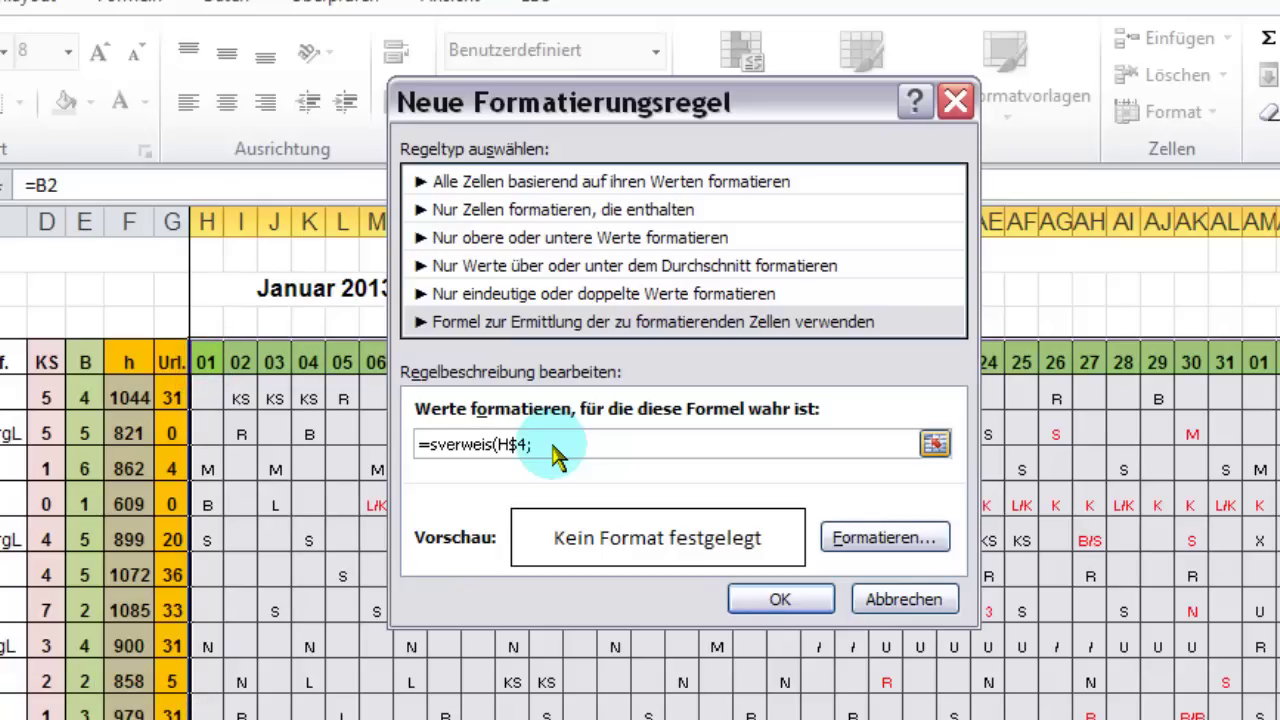
type("feiertage;1")
type(";")
type("0)")
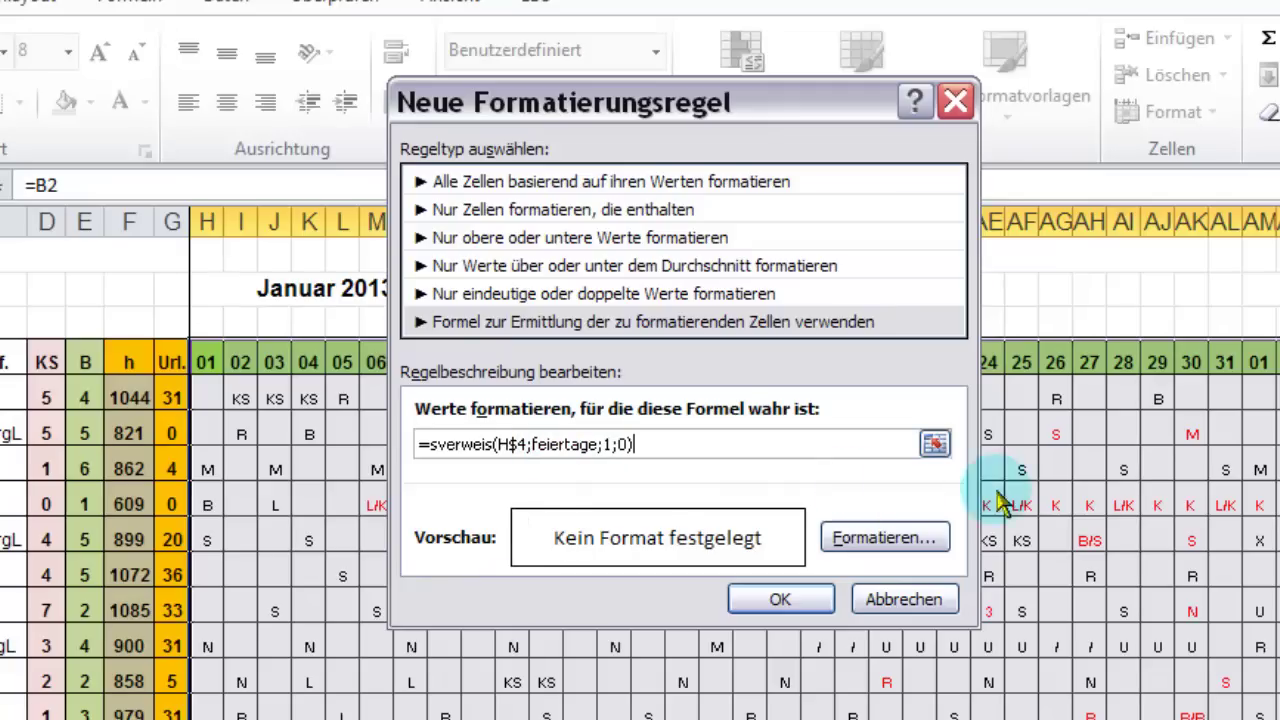
Set a red fill on the holiday rule and apply it, shading the 01 January column red.
left_click(918, 538)
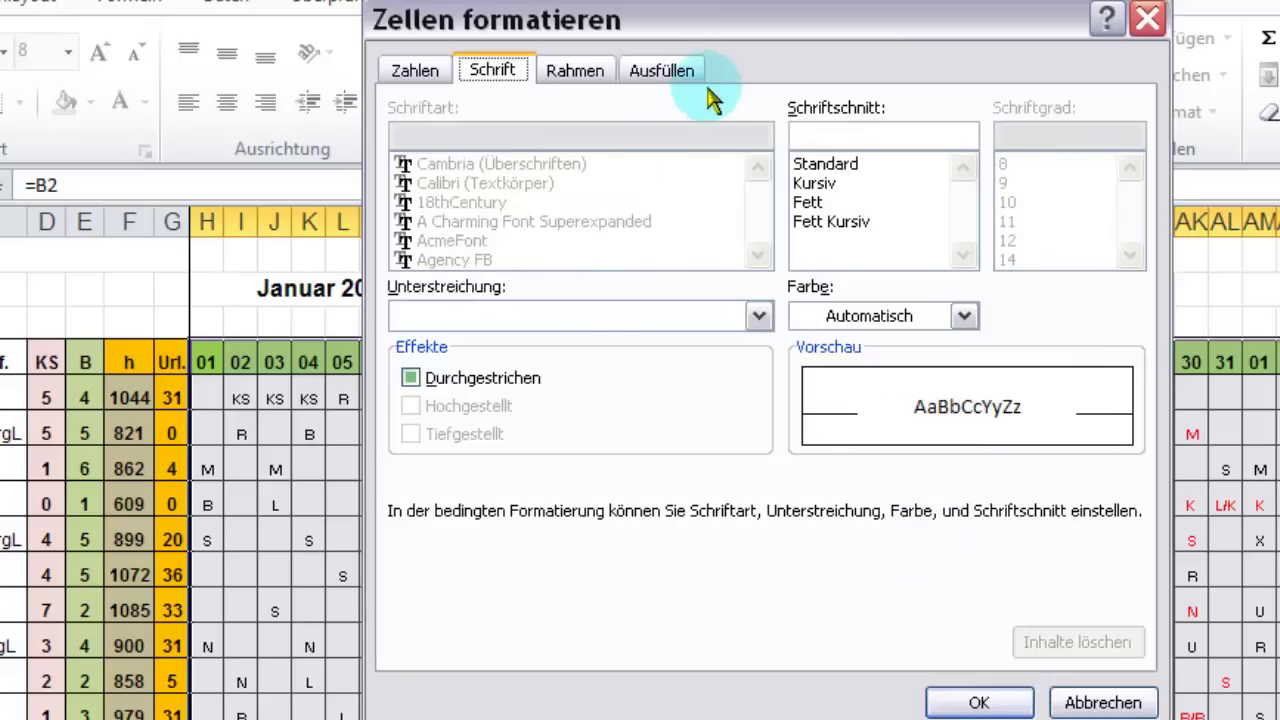
left_click(686, 70)
left_click(442, 360)
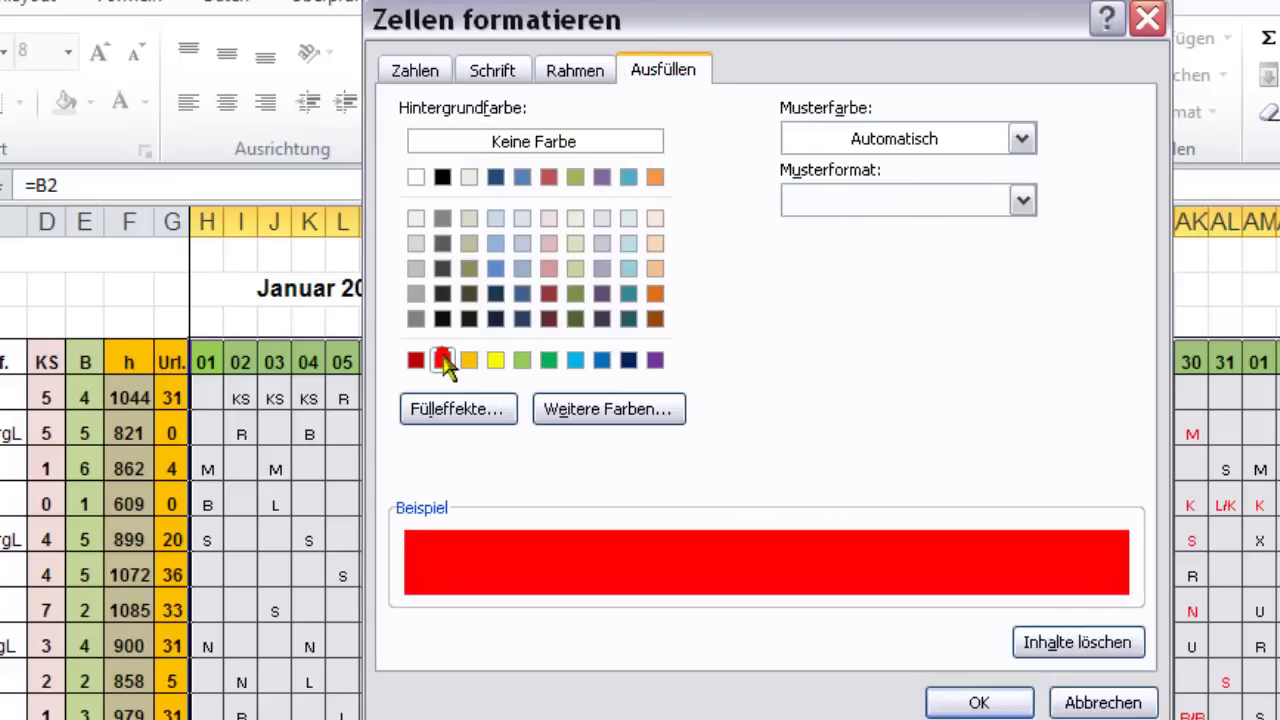
left_click(978, 703)
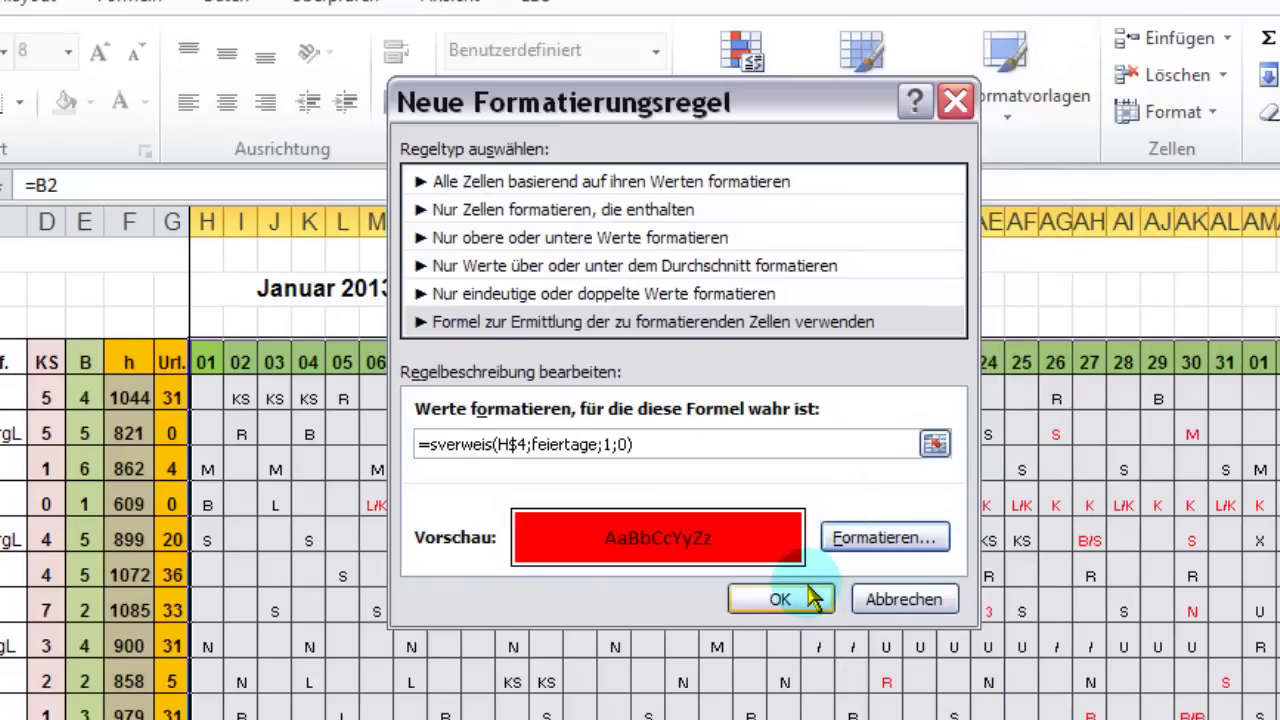
left_click(780, 598)
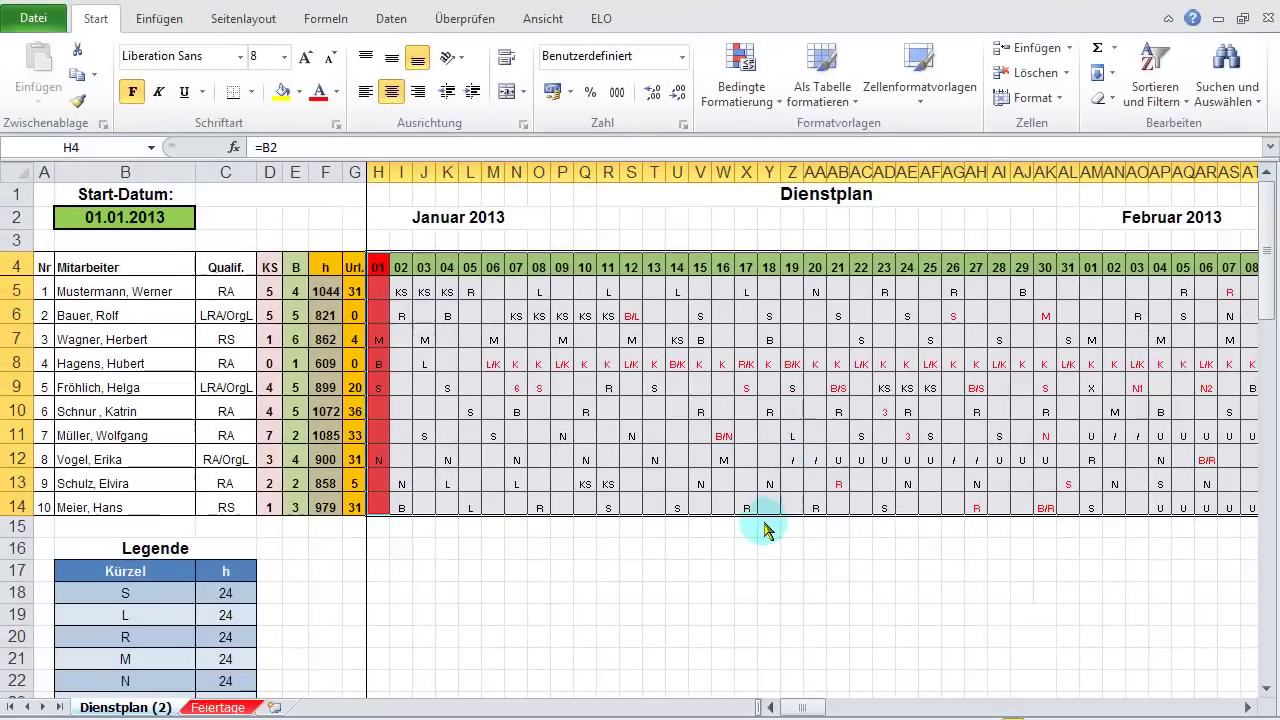
mouse_move(800, 707)
left_mouse_down()
mouse_move(899, 690)
mouse_move(630, 597)
left_mouse_up()
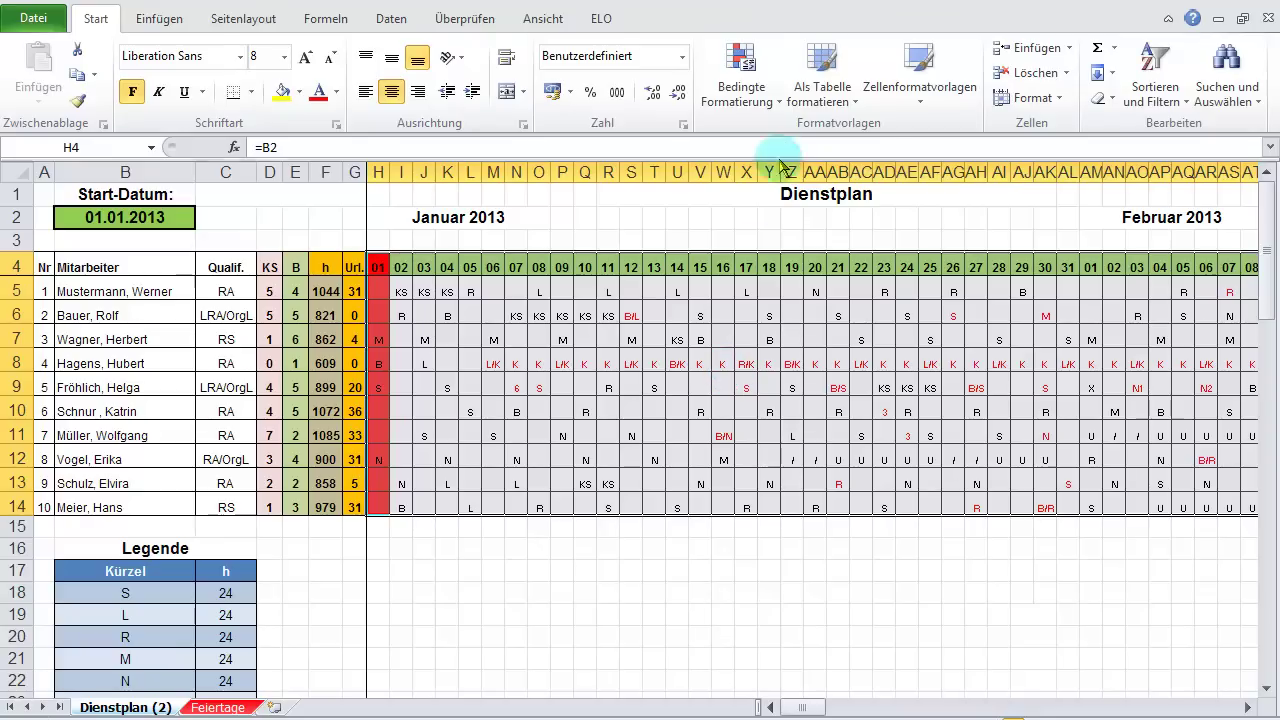
Create a second formula-based rule with the weekend test =wochentag(H$4;2)>5.
left_click(742, 62)
left_click(768, 389)
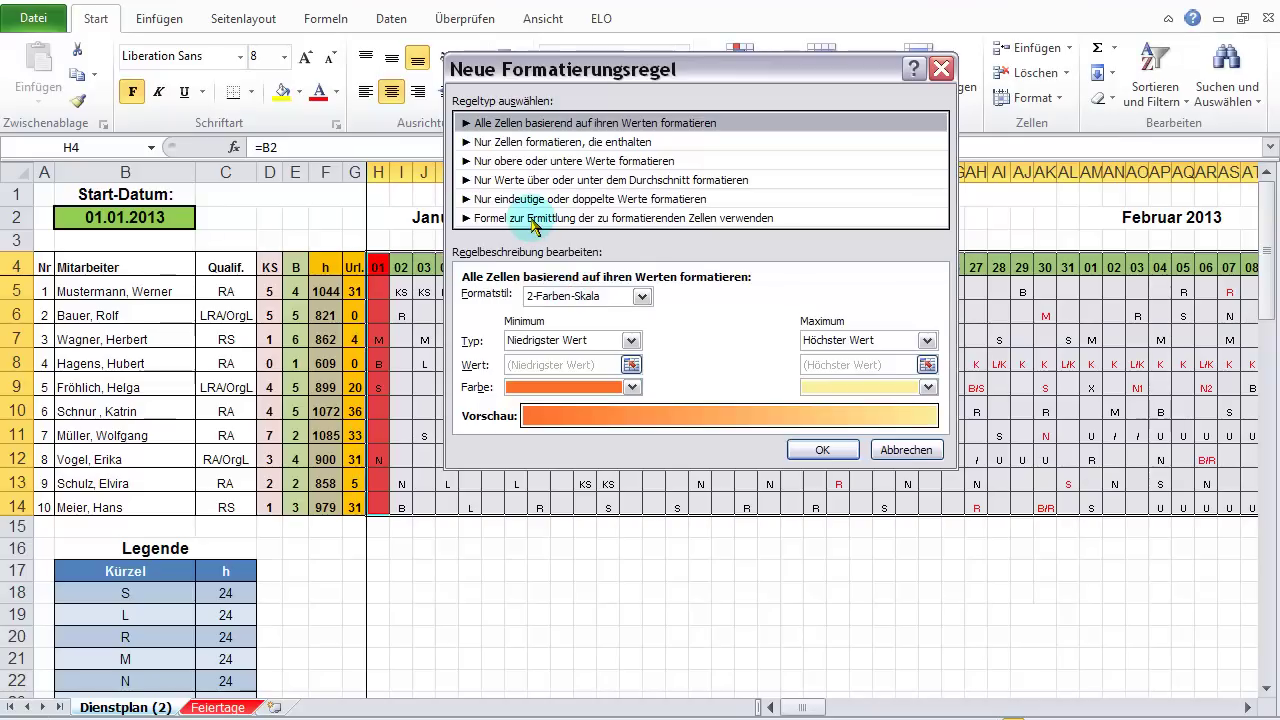
left_click(530, 217)
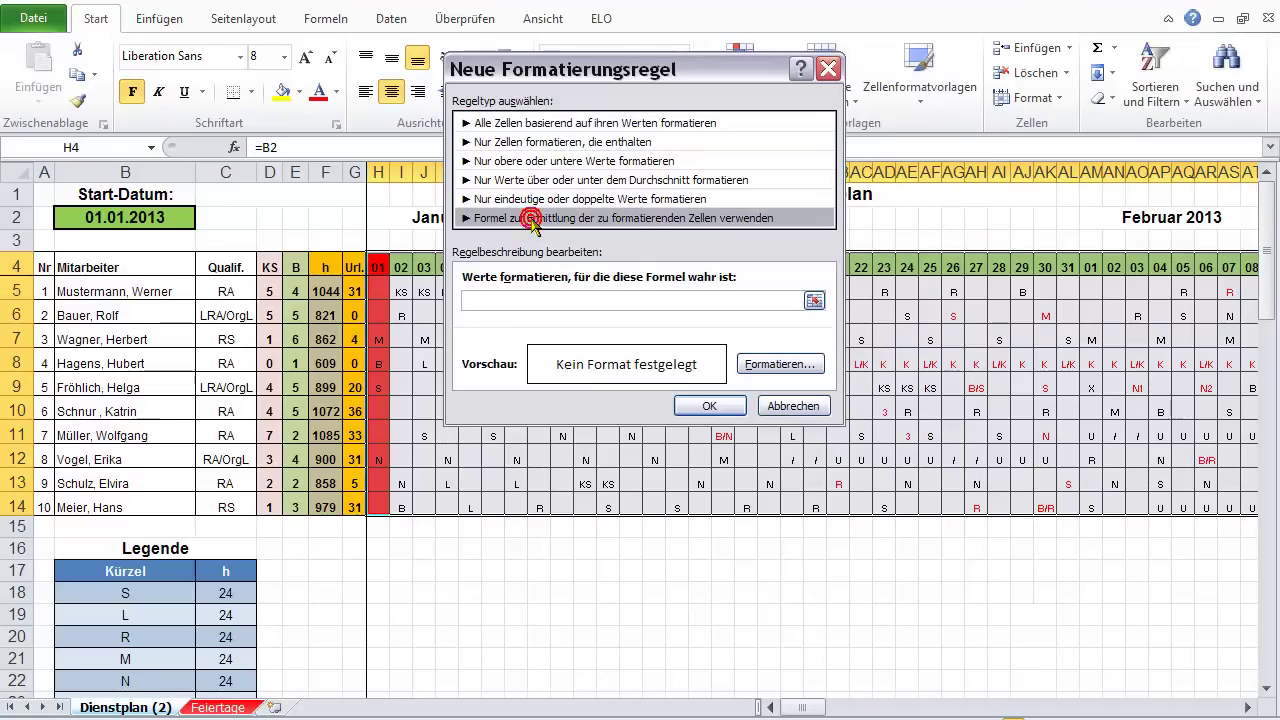
left_click(481, 302)
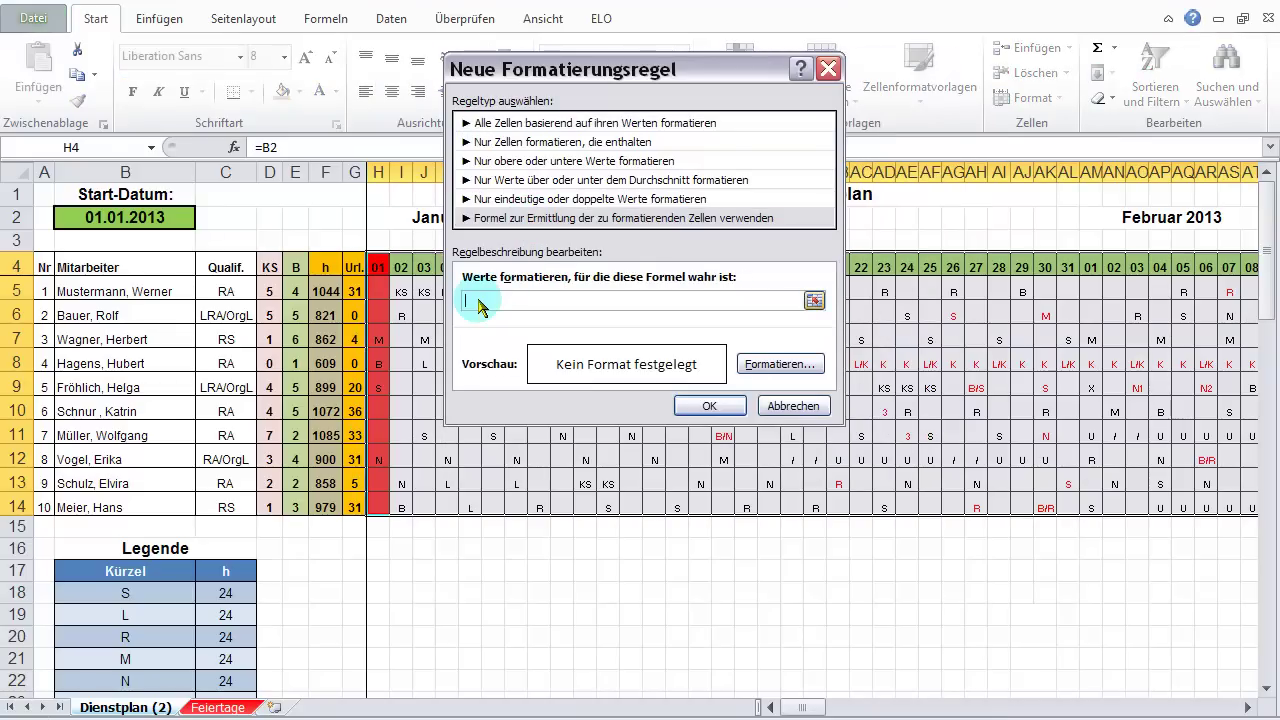
type("=")
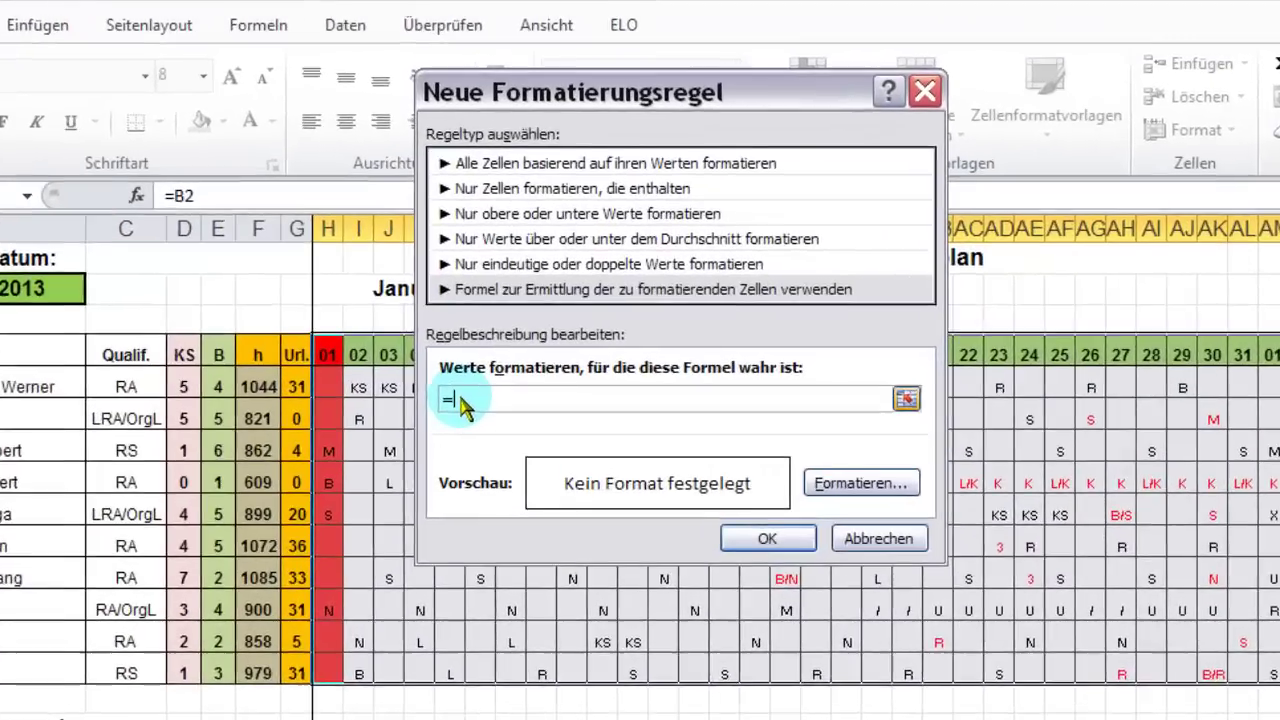
type("wochentag(")
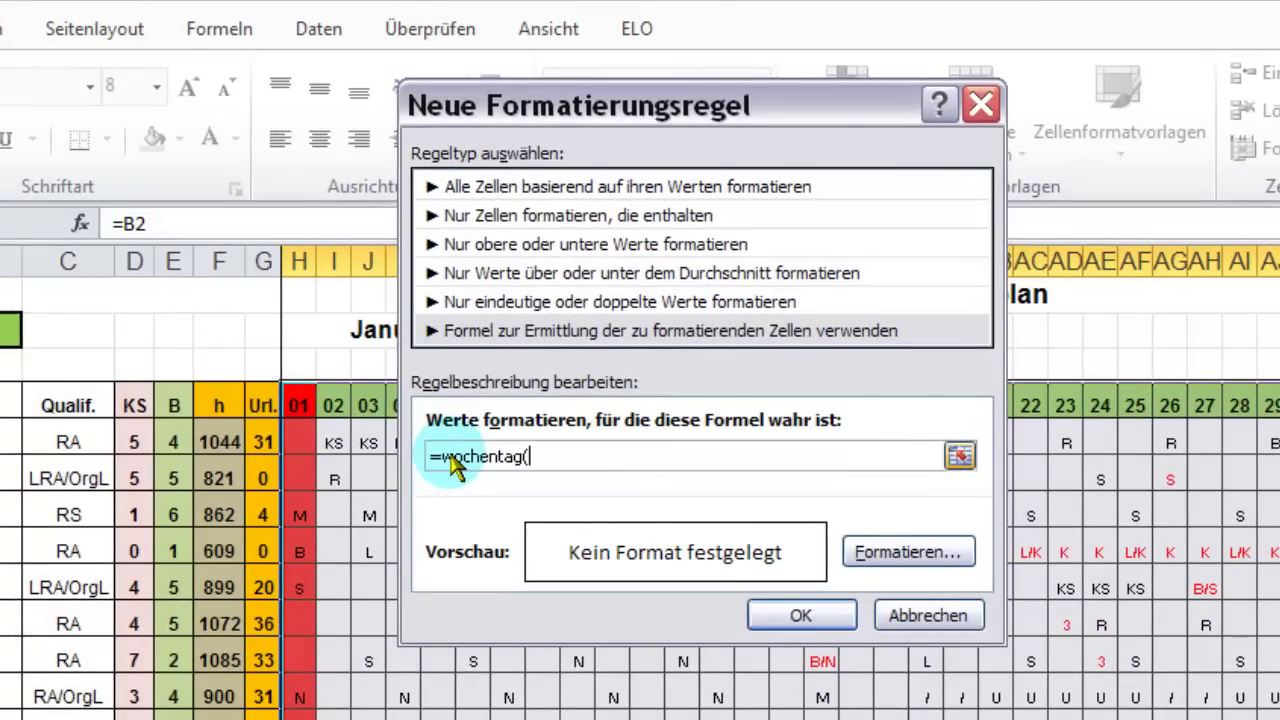
type("H$4")
type(";")
type("2")
type(")")
type(">")
type("5")
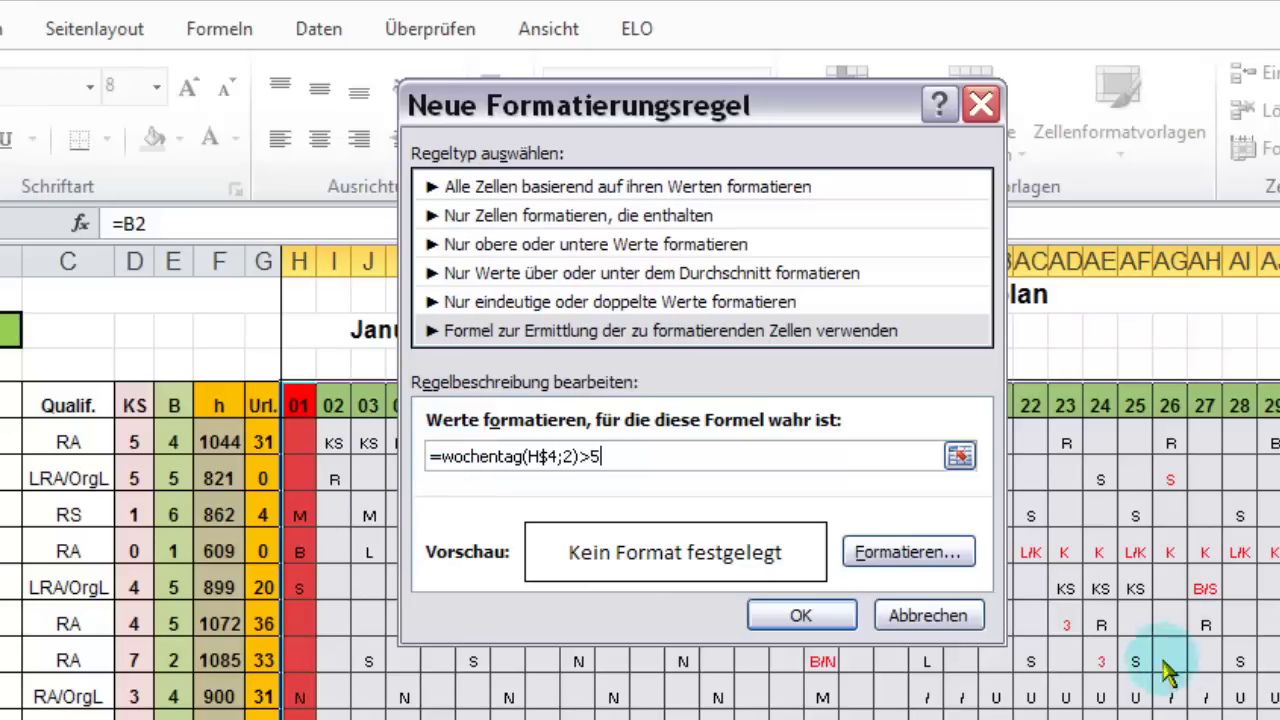
Give the weekend rule a light blue fill and apply it to the Dienstplan grid.
left_click(909, 555)
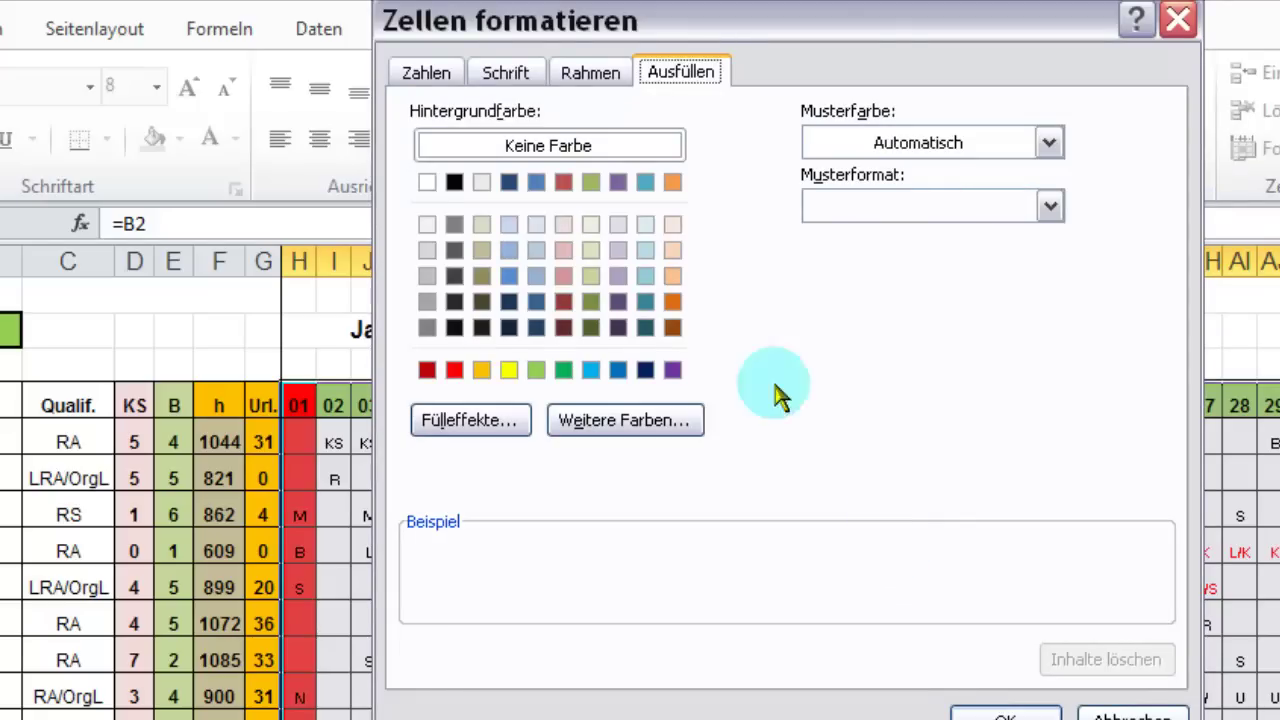
left_click(509, 250)
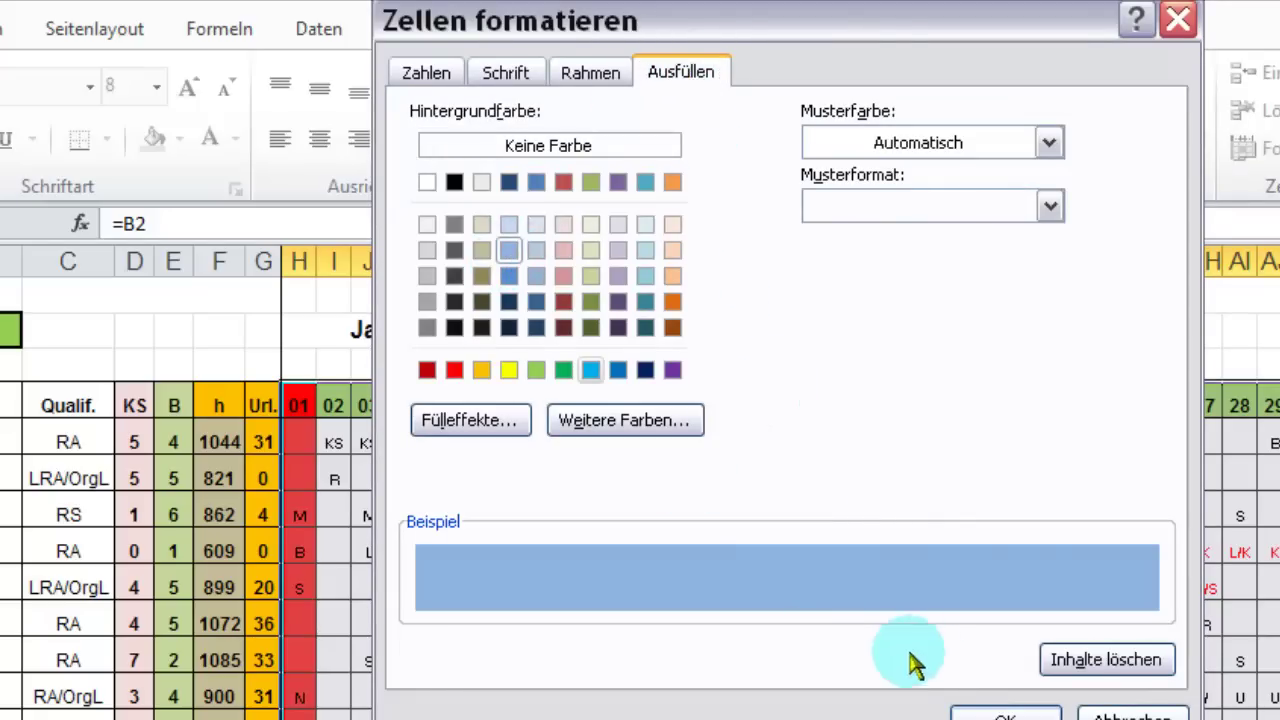
left_click(1005, 716)
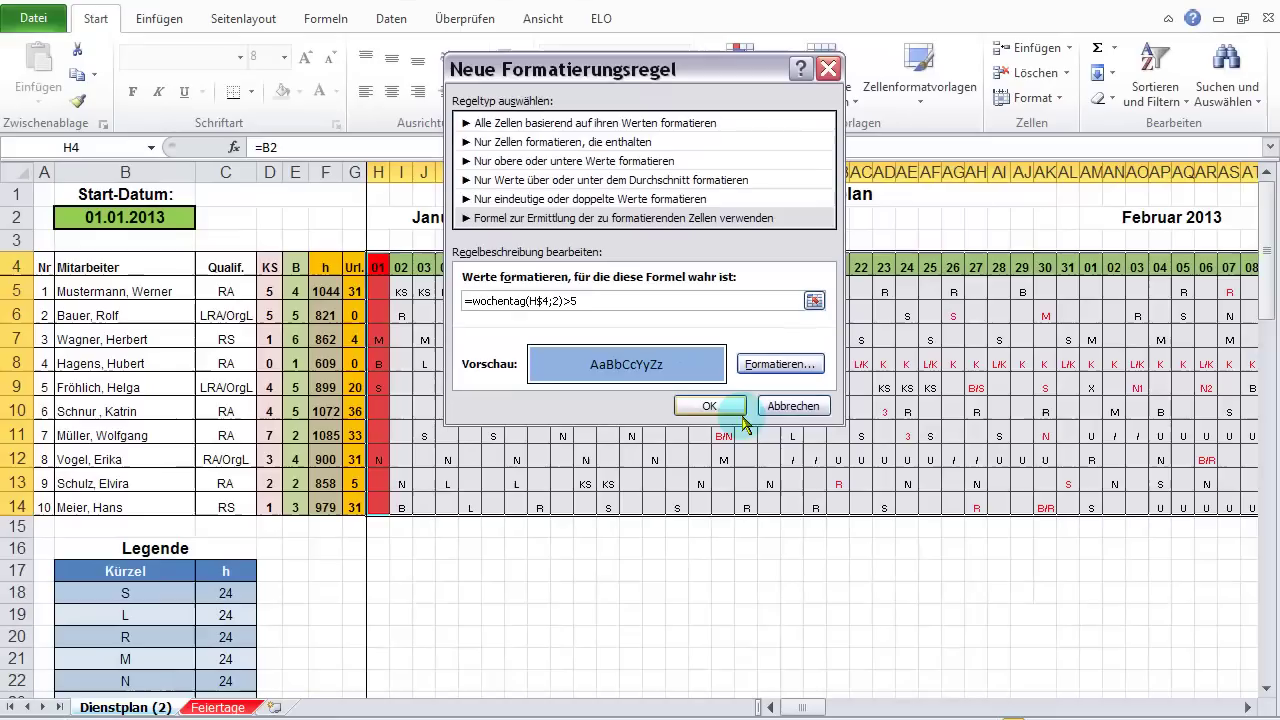
left_click(709, 406)
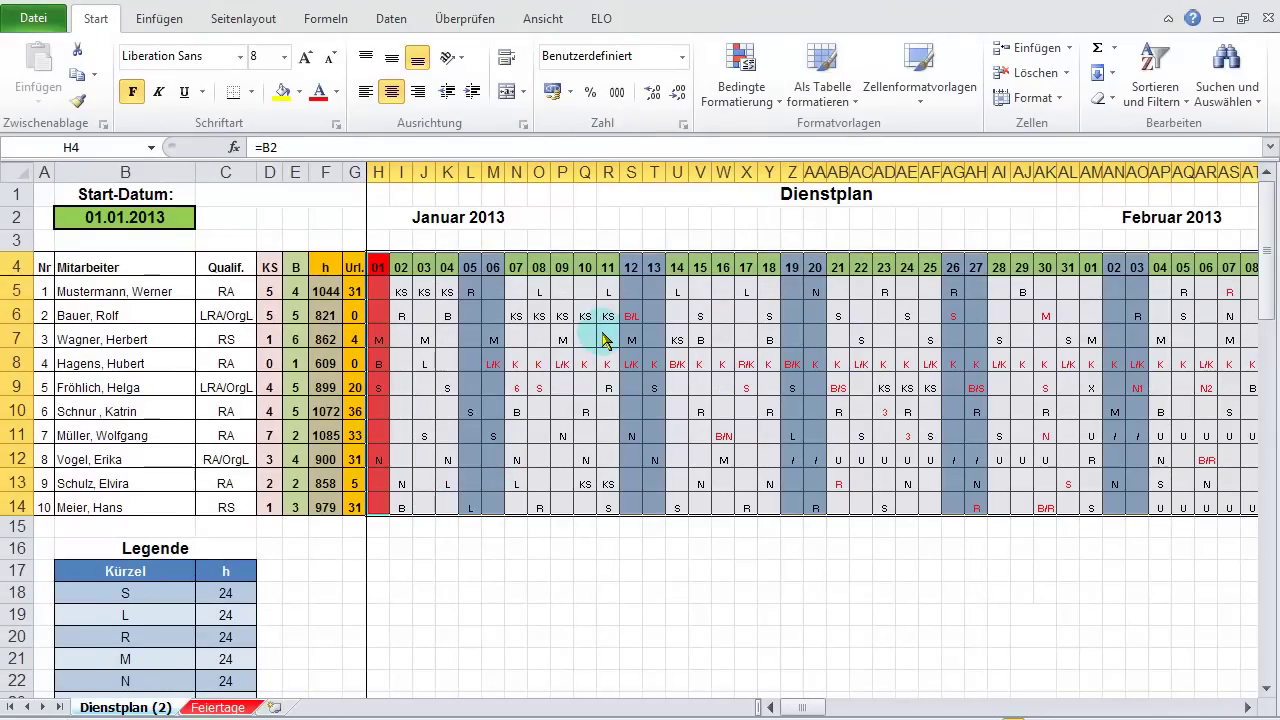
Choose 01.01.2014 as the start date in B2 and scroll right to check the grid.
left_click(168, 219)
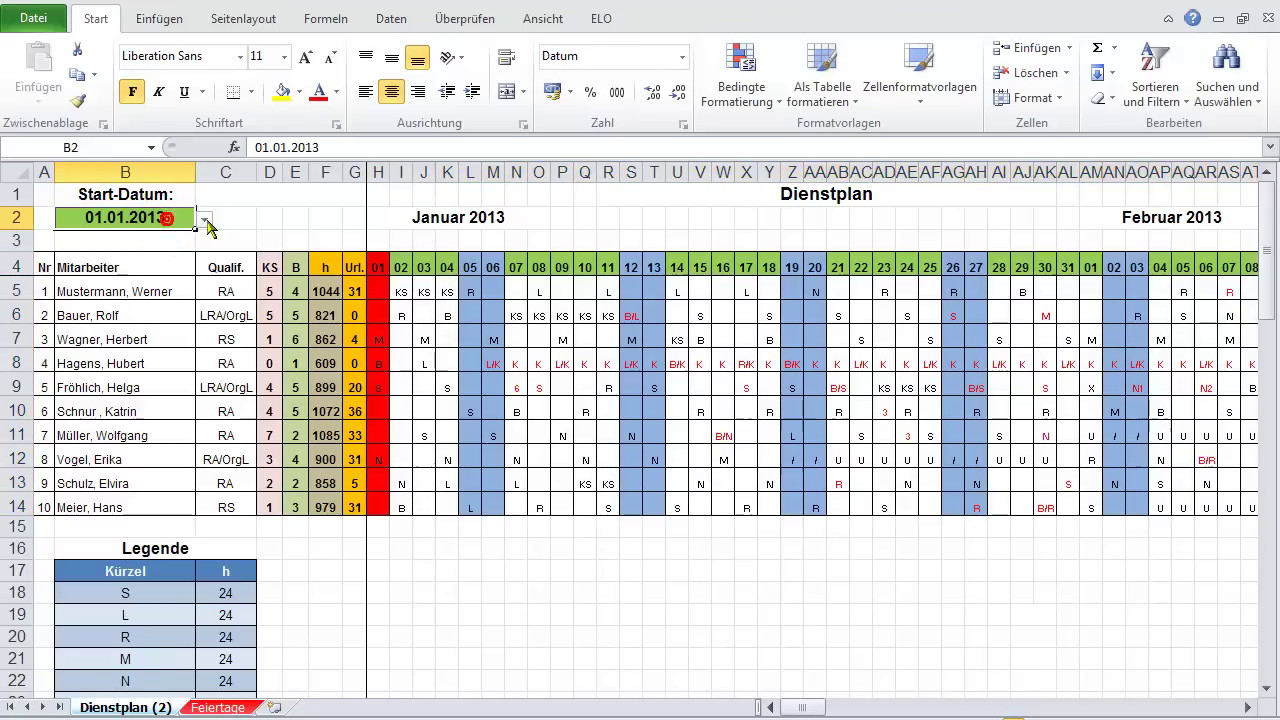
left_click(205, 220)
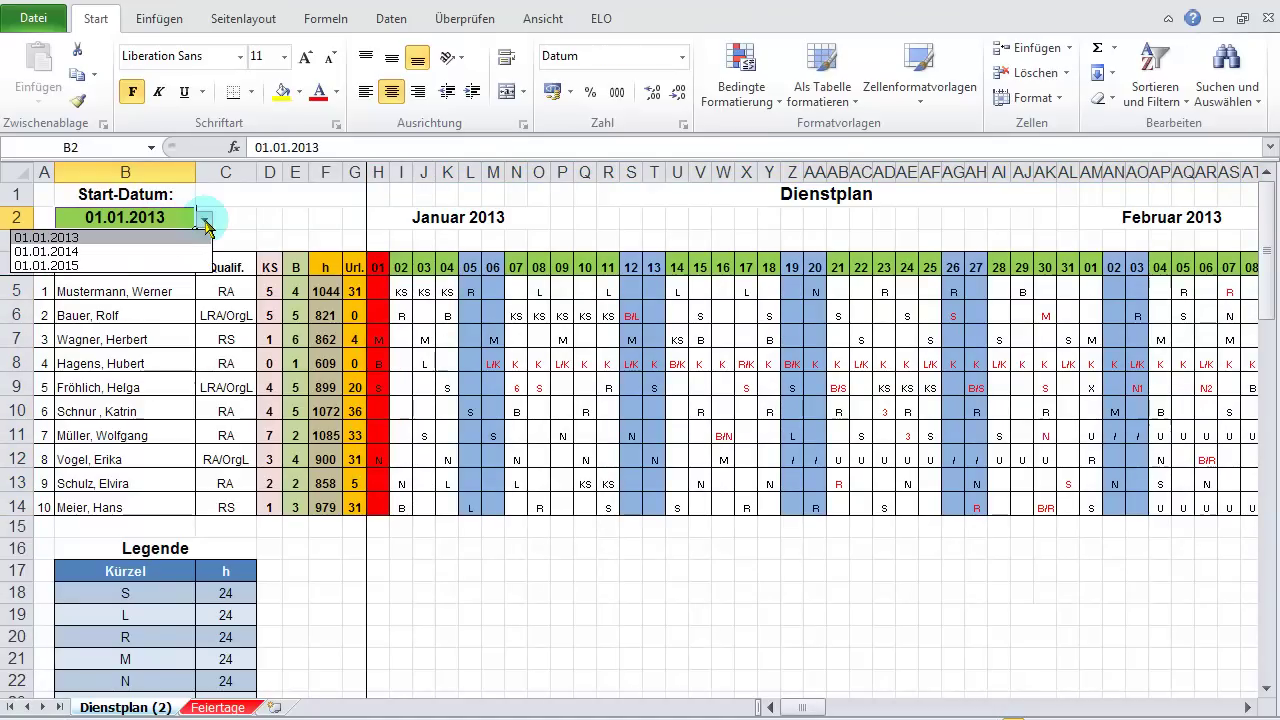
left_click(169, 252)
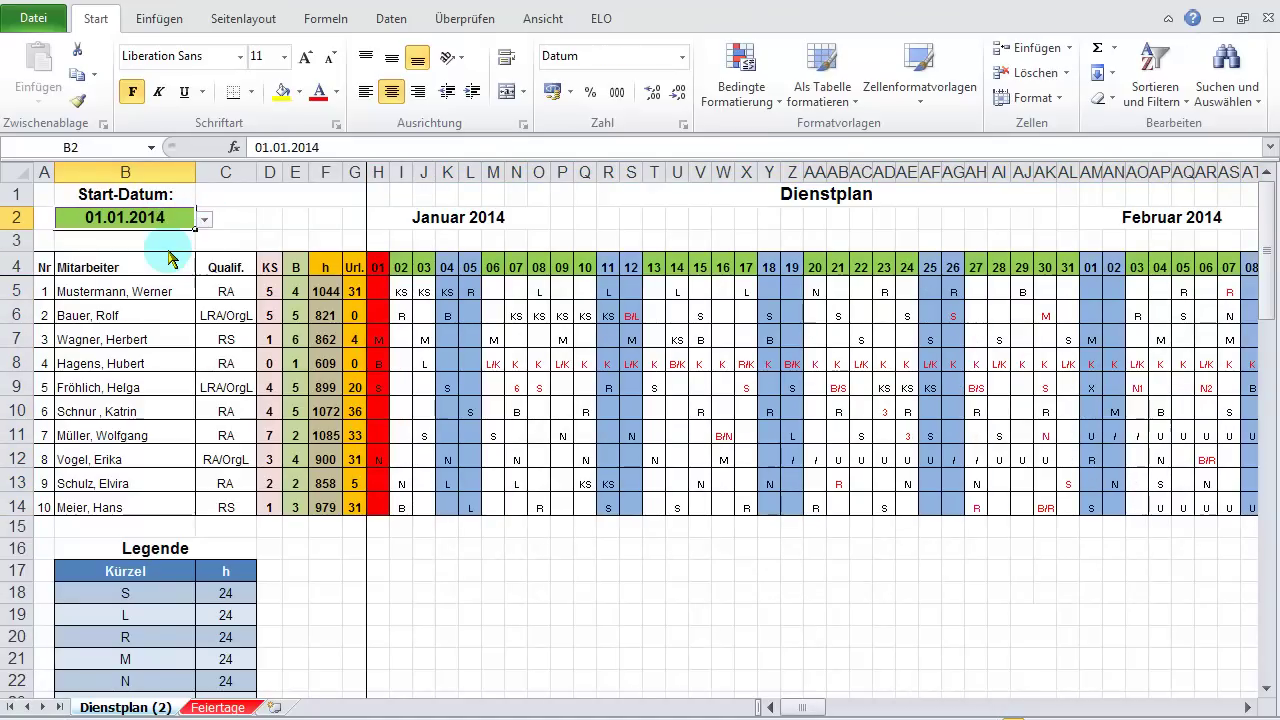
mouse_move(803, 707)
left_mouse_down()
mouse_move(927, 708)
mouse_move(906, 710)
left_mouse_up()
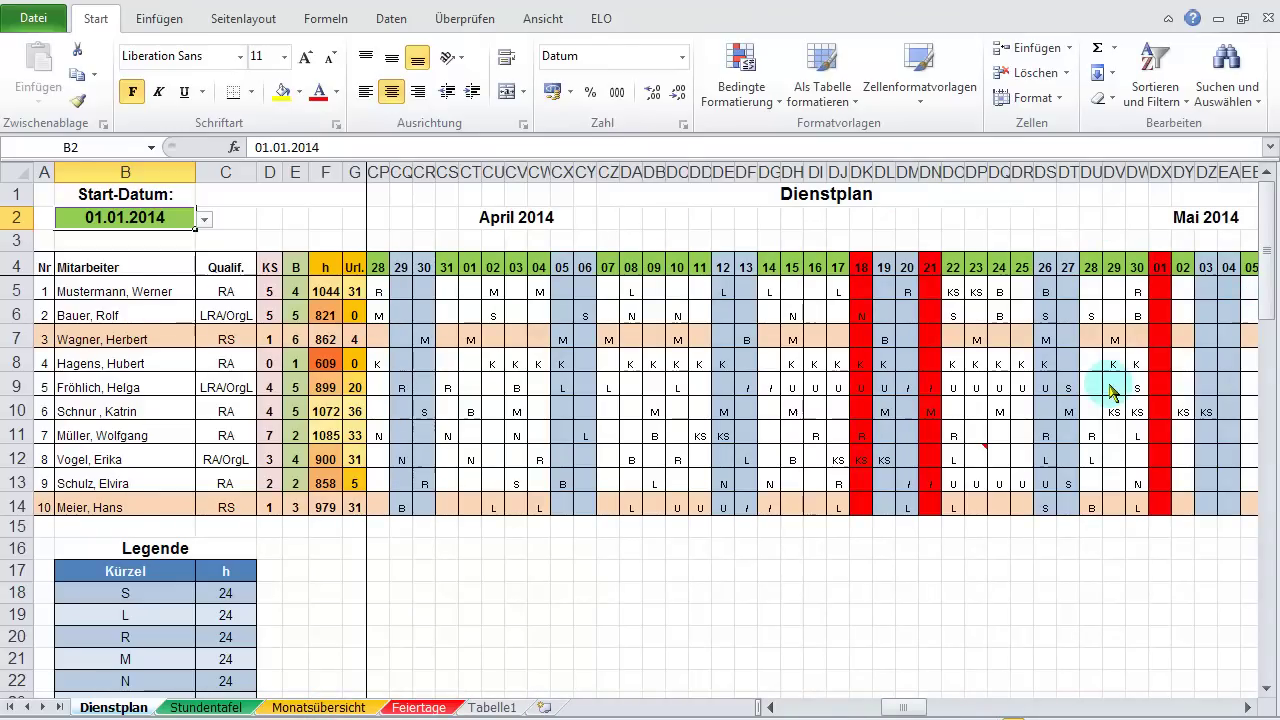
On the Monatsübersicht sheet, switch the month selection in Q2 from Januar to Februar.
left_click(322, 705)
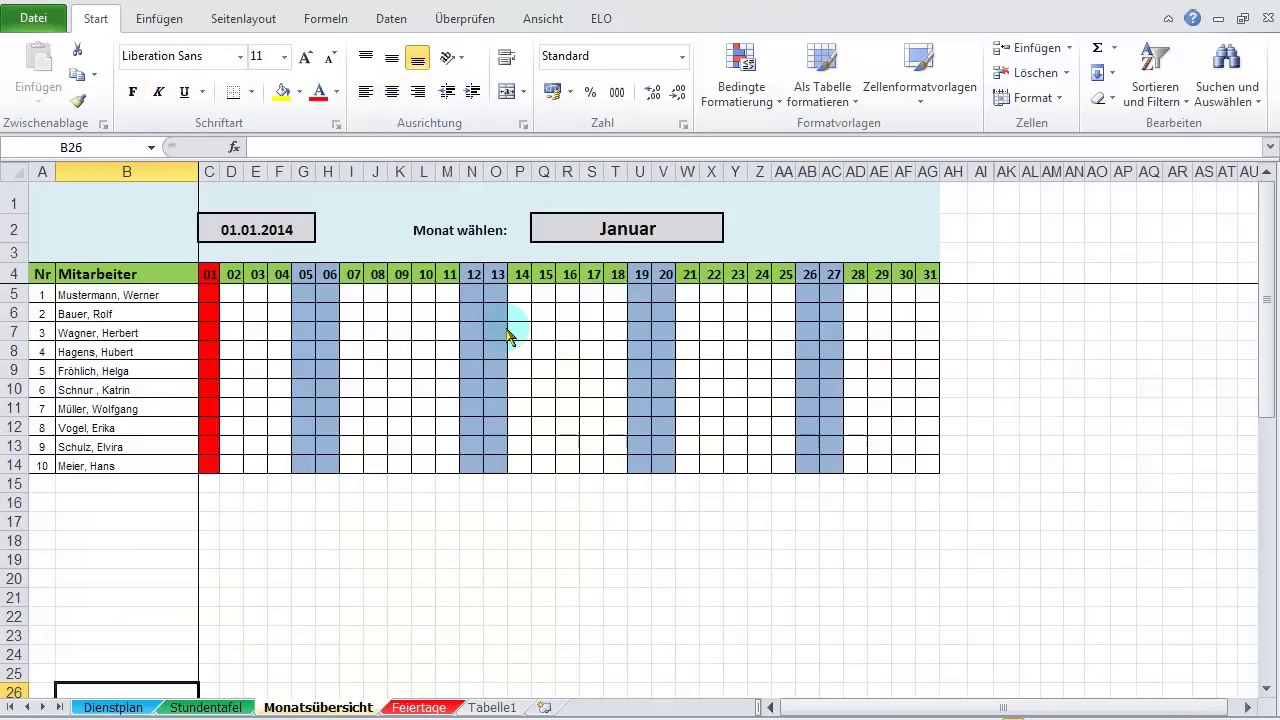
left_click(625, 232)
left_click(733, 238)
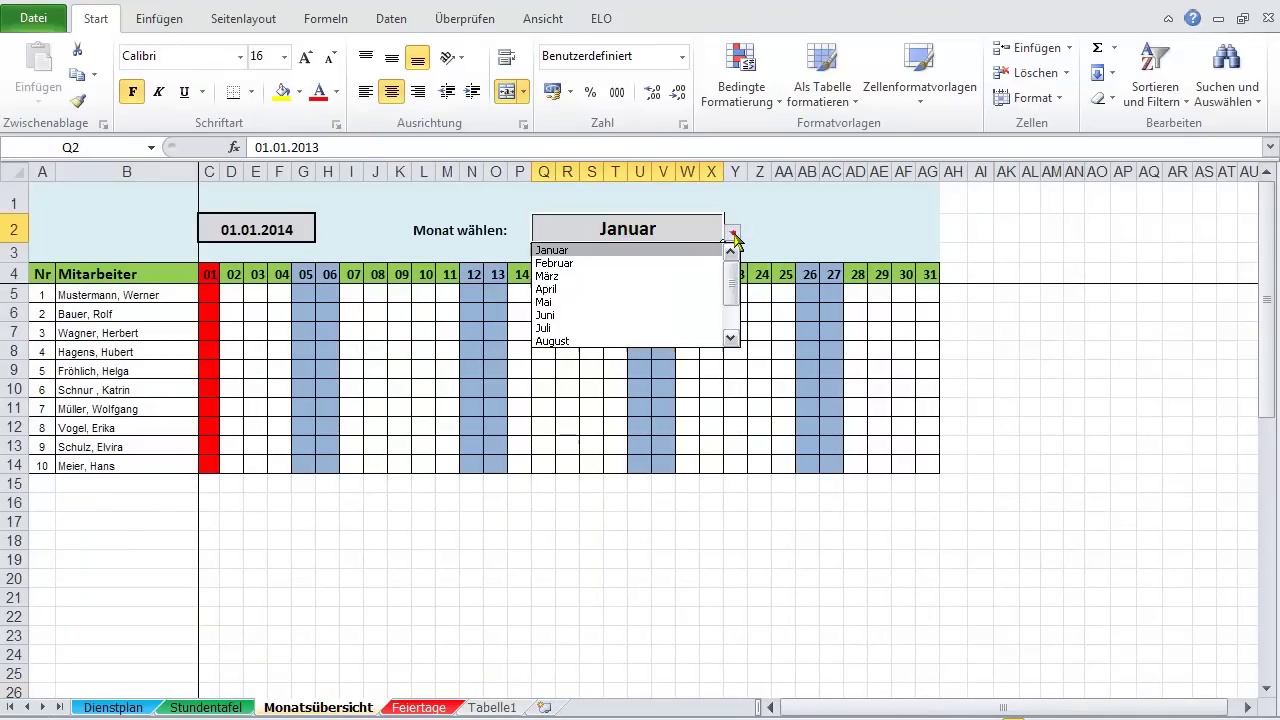
left_click(597, 265)
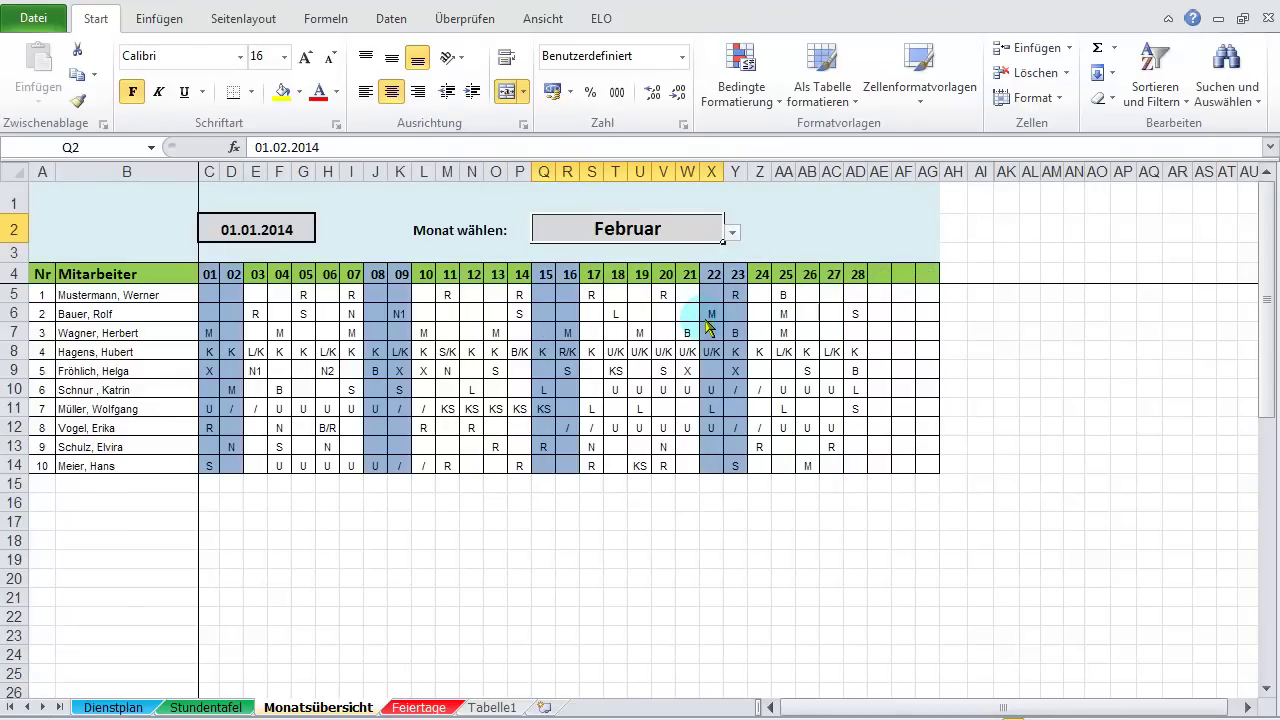